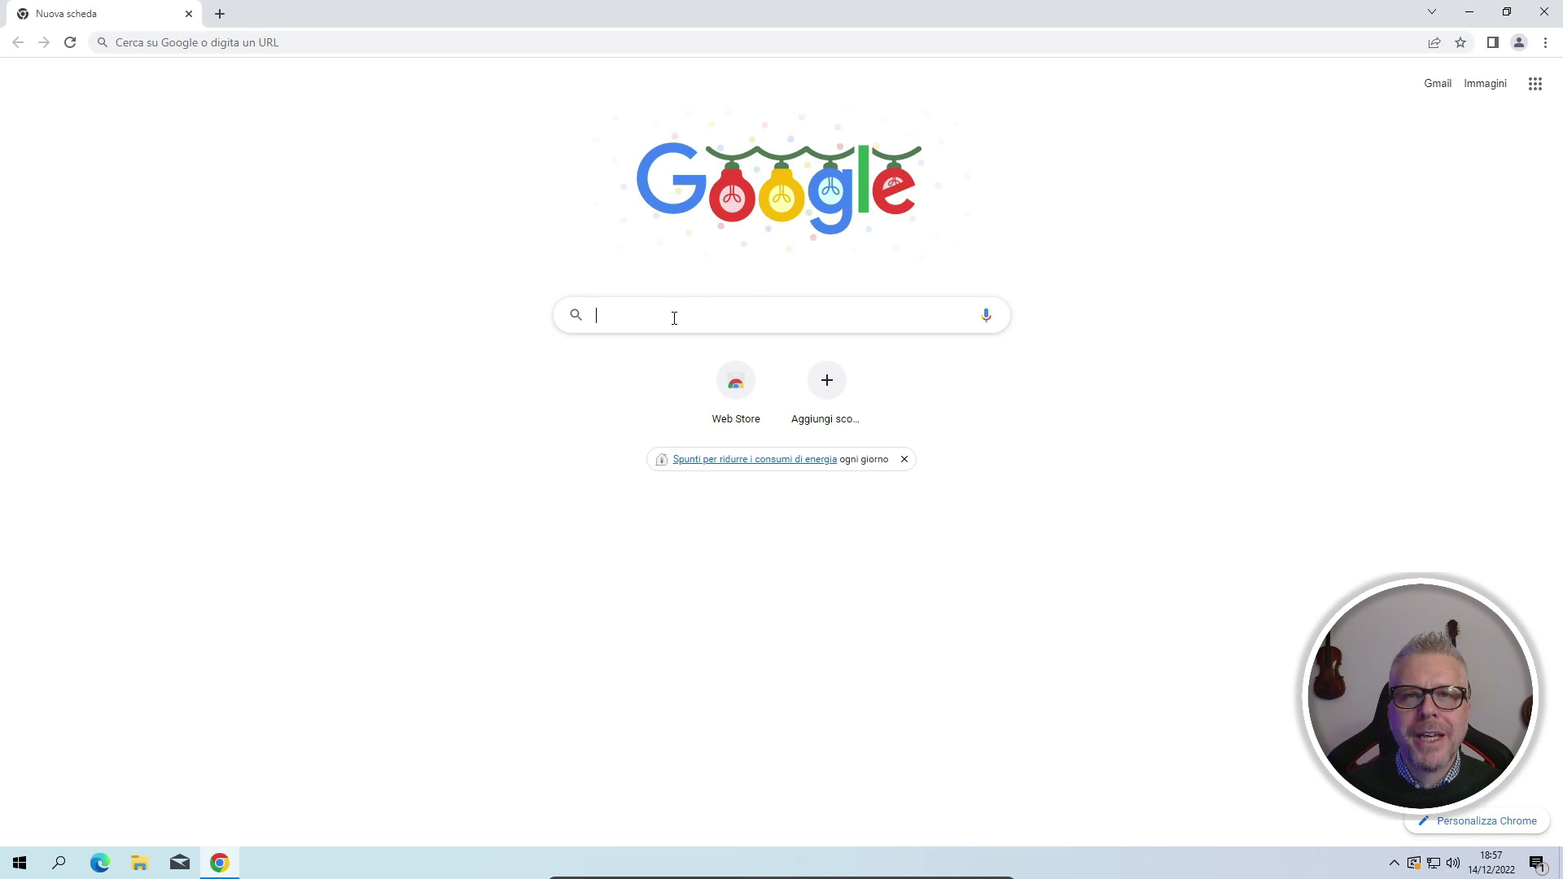
Search Google for cobian reflector and download crSetup-1.1.5.exe from the CobianSoft download page
{"action": "type", "text": "cobian reflector"}
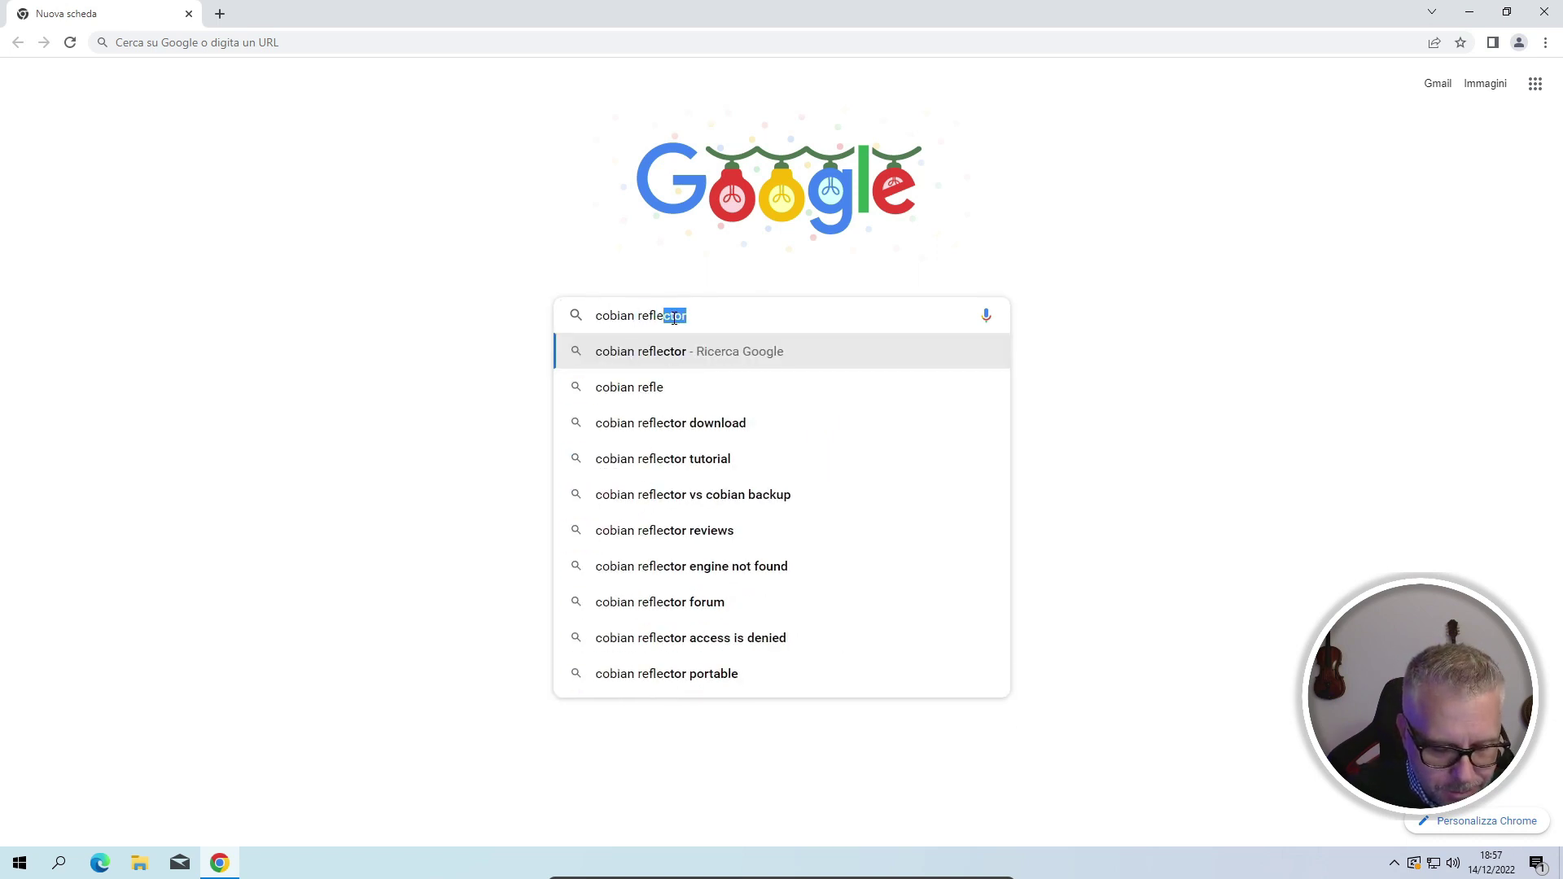
{"action": "key", "text": "Return"}
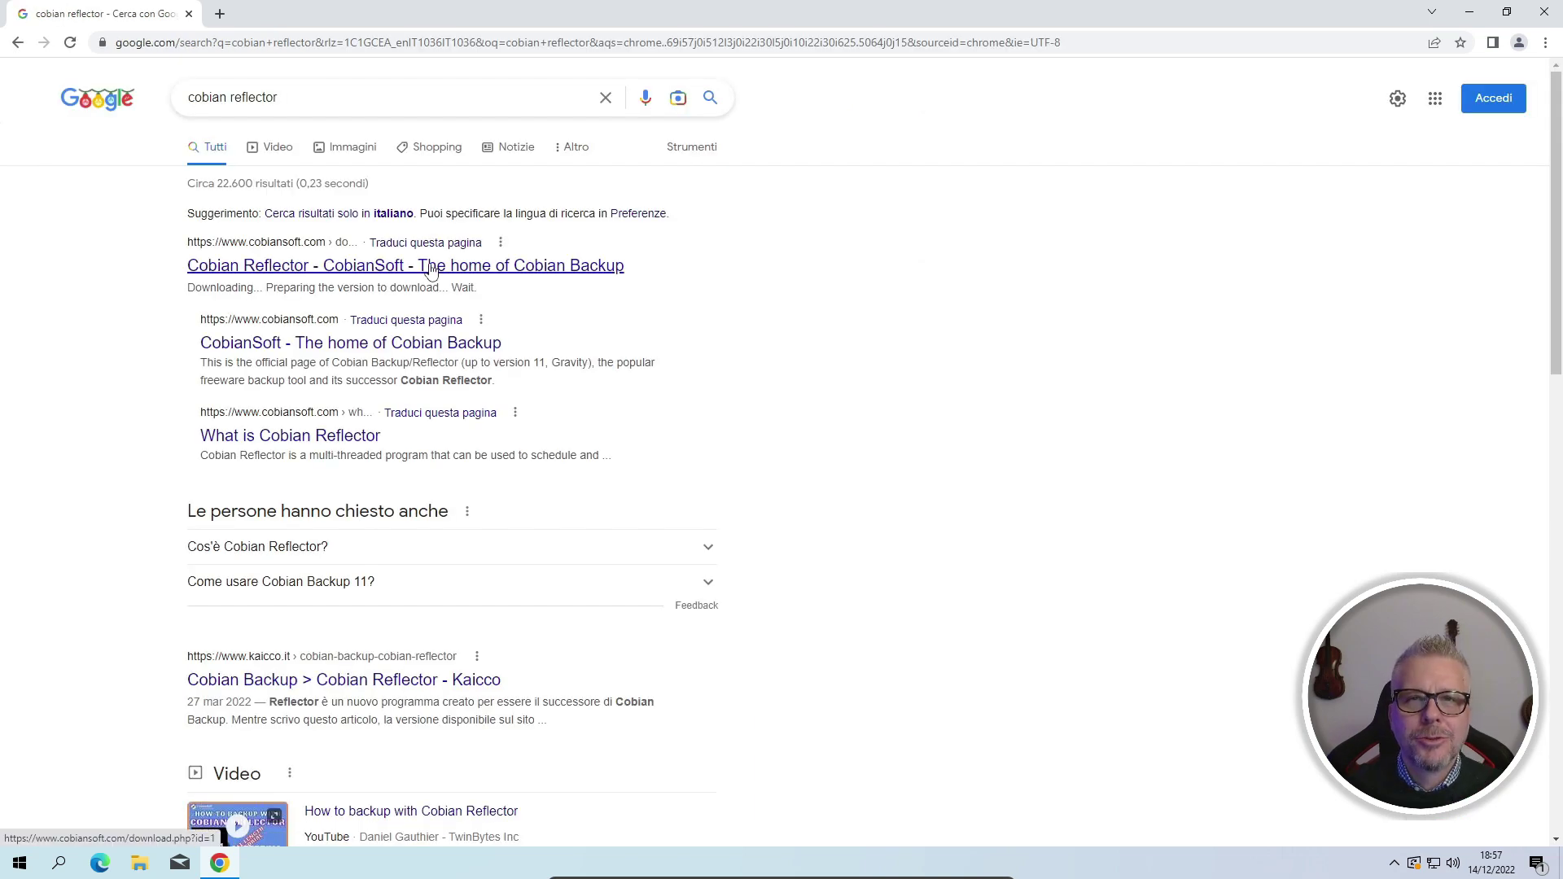
{"action": "left_click", "coordinate": [431, 267]}
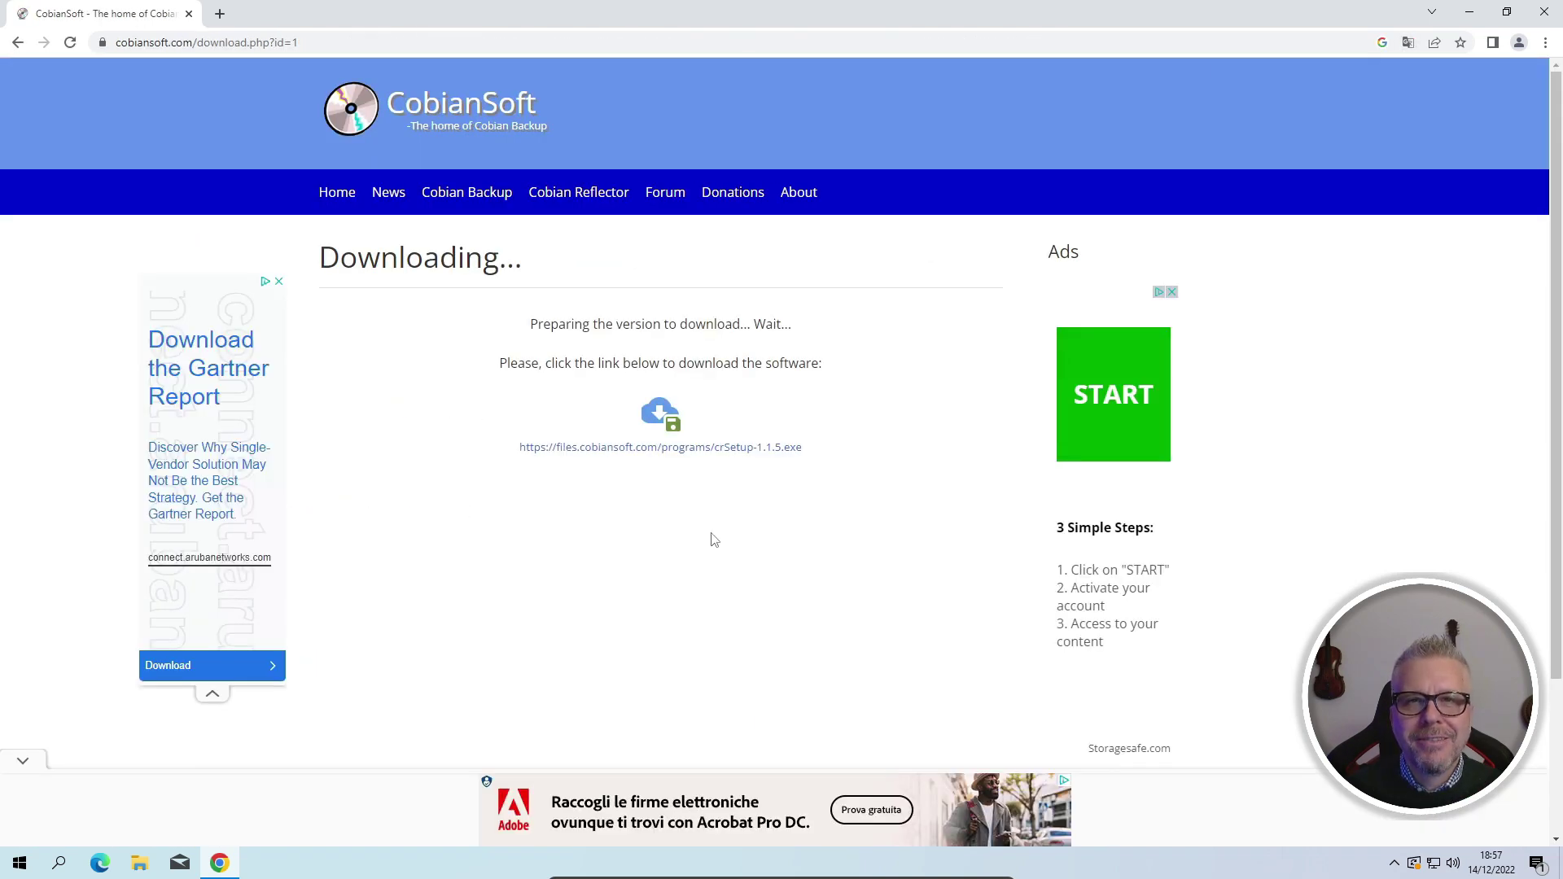
{"action": "left_click", "coordinate": [743, 450]}
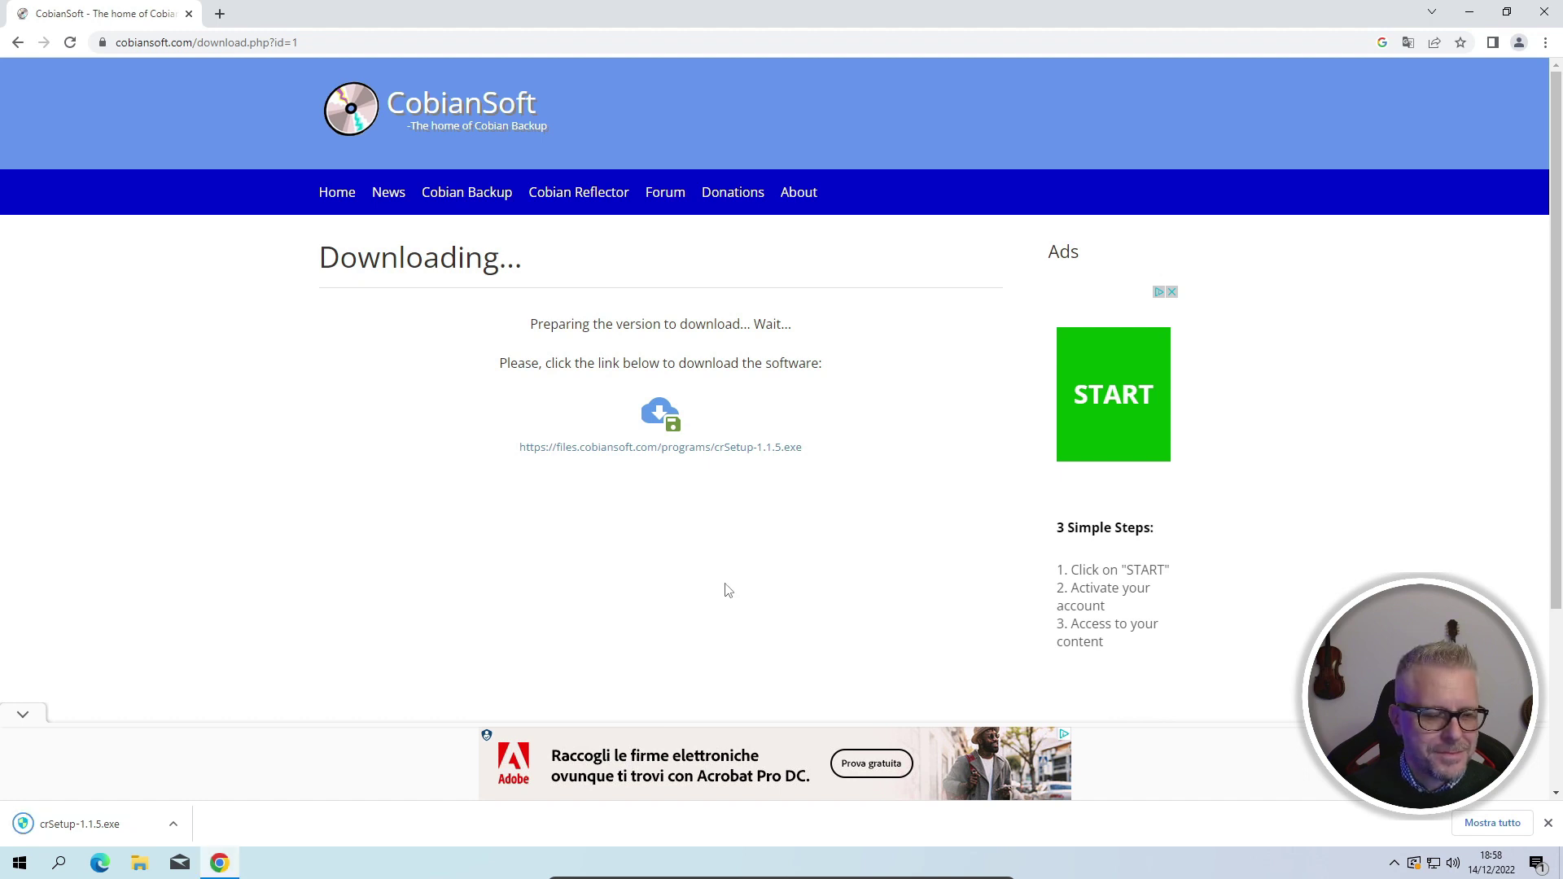
Launch the downloaded crSetup-1.1.5.exe installer, close the browser and allow the setup to make changes to the device
{"action": "left_click", "coordinate": [80, 823]}
{"action": "left_click", "coordinate": [1543, 13]}
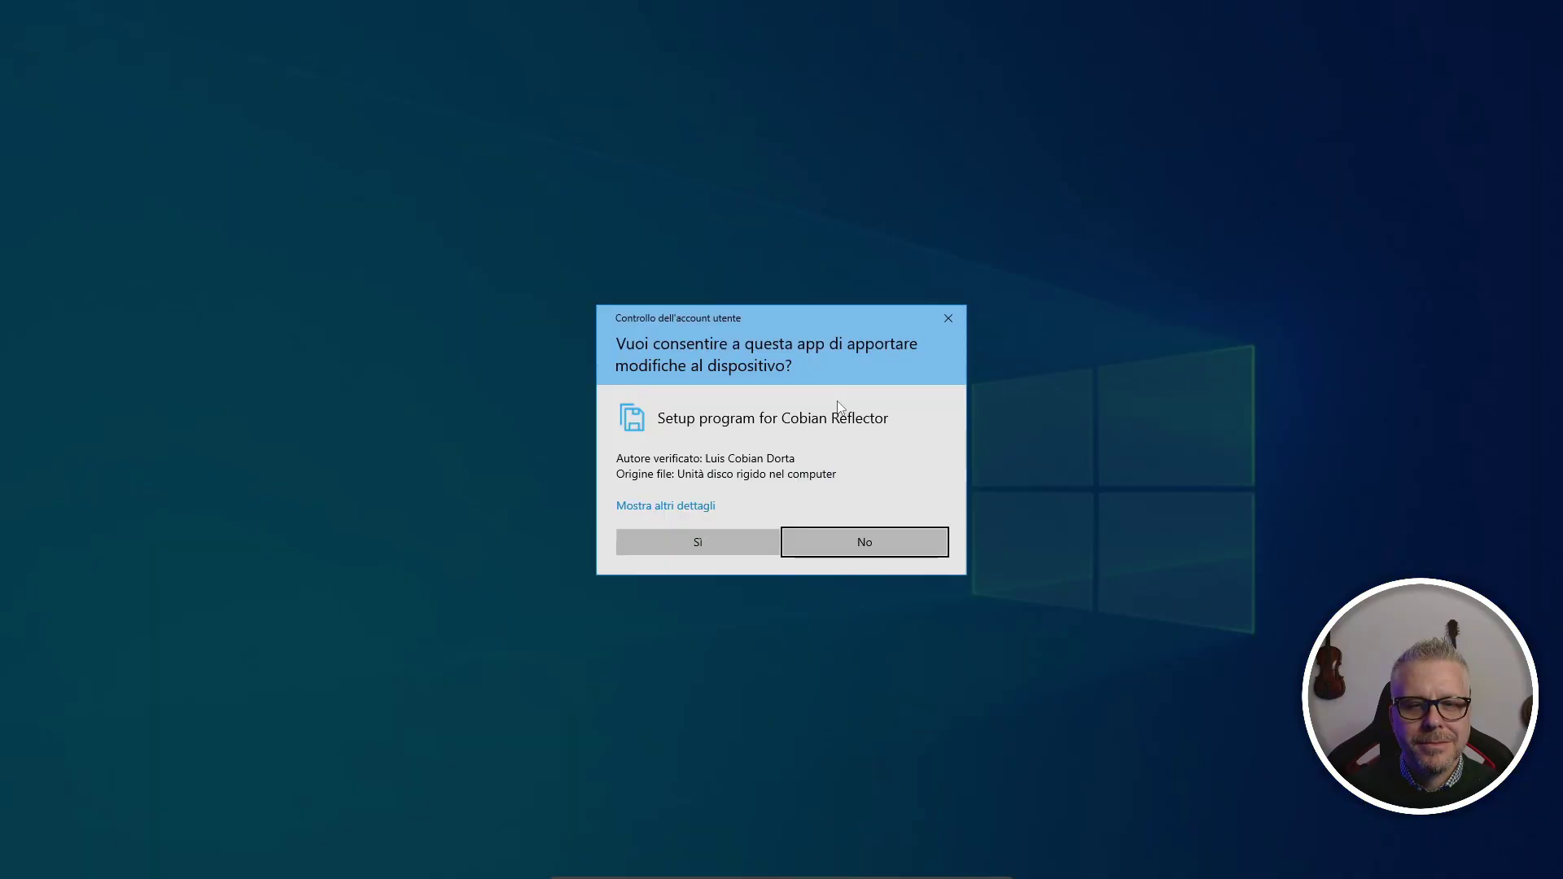
{"action": "left_click", "coordinate": [708, 544]}
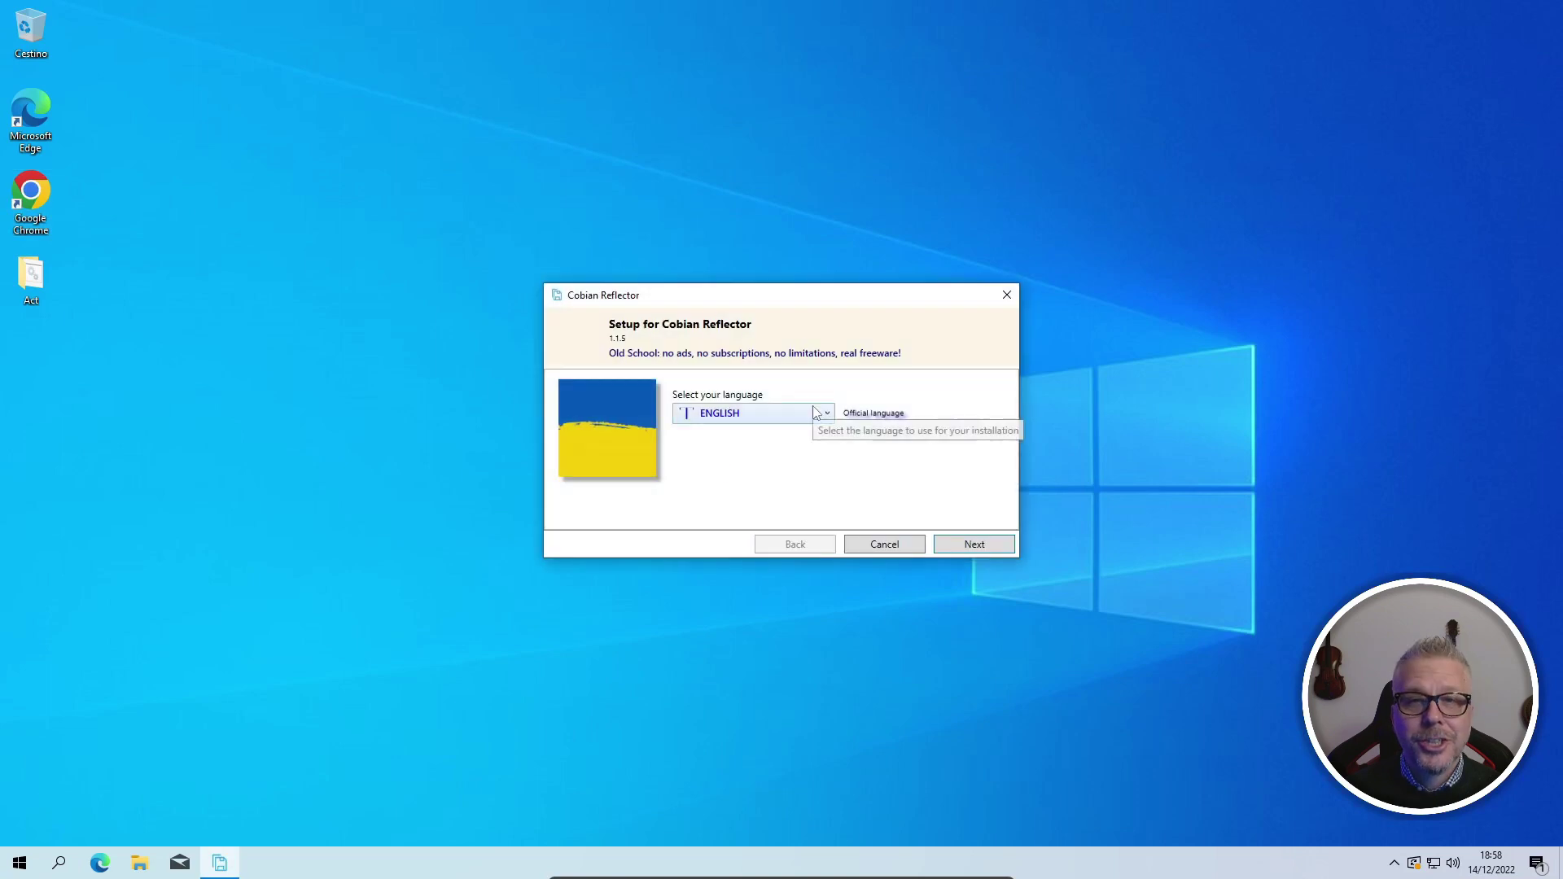
Set the Cobian Reflector setup language to ITALIANO and continue to the licence agreement
{"action": "left_click", "coordinate": [806, 412]}
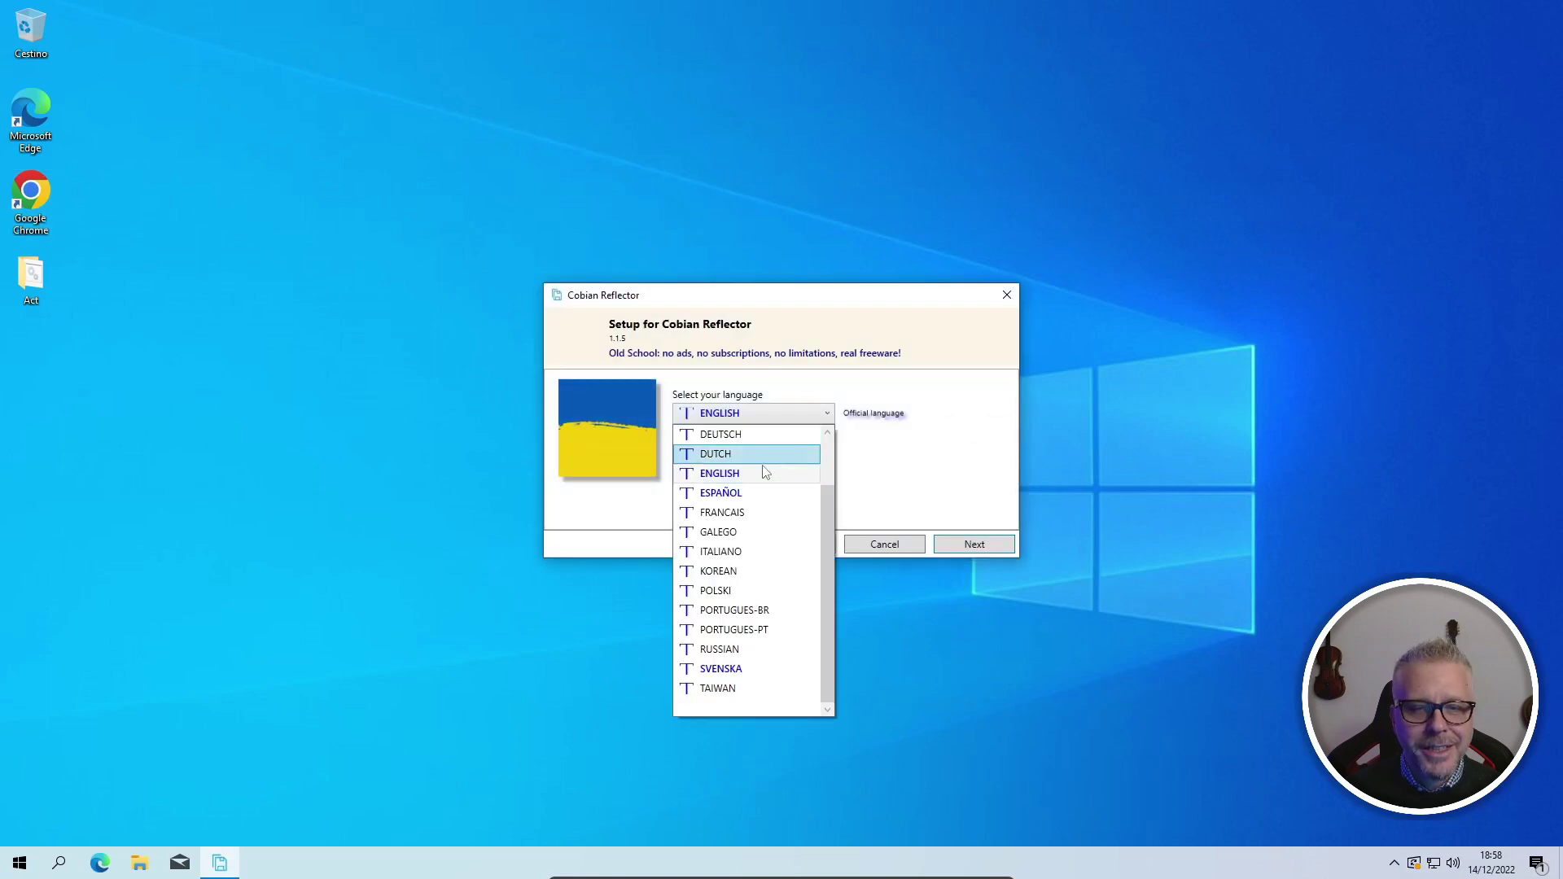
{"action": "left_click", "coordinate": [727, 551]}
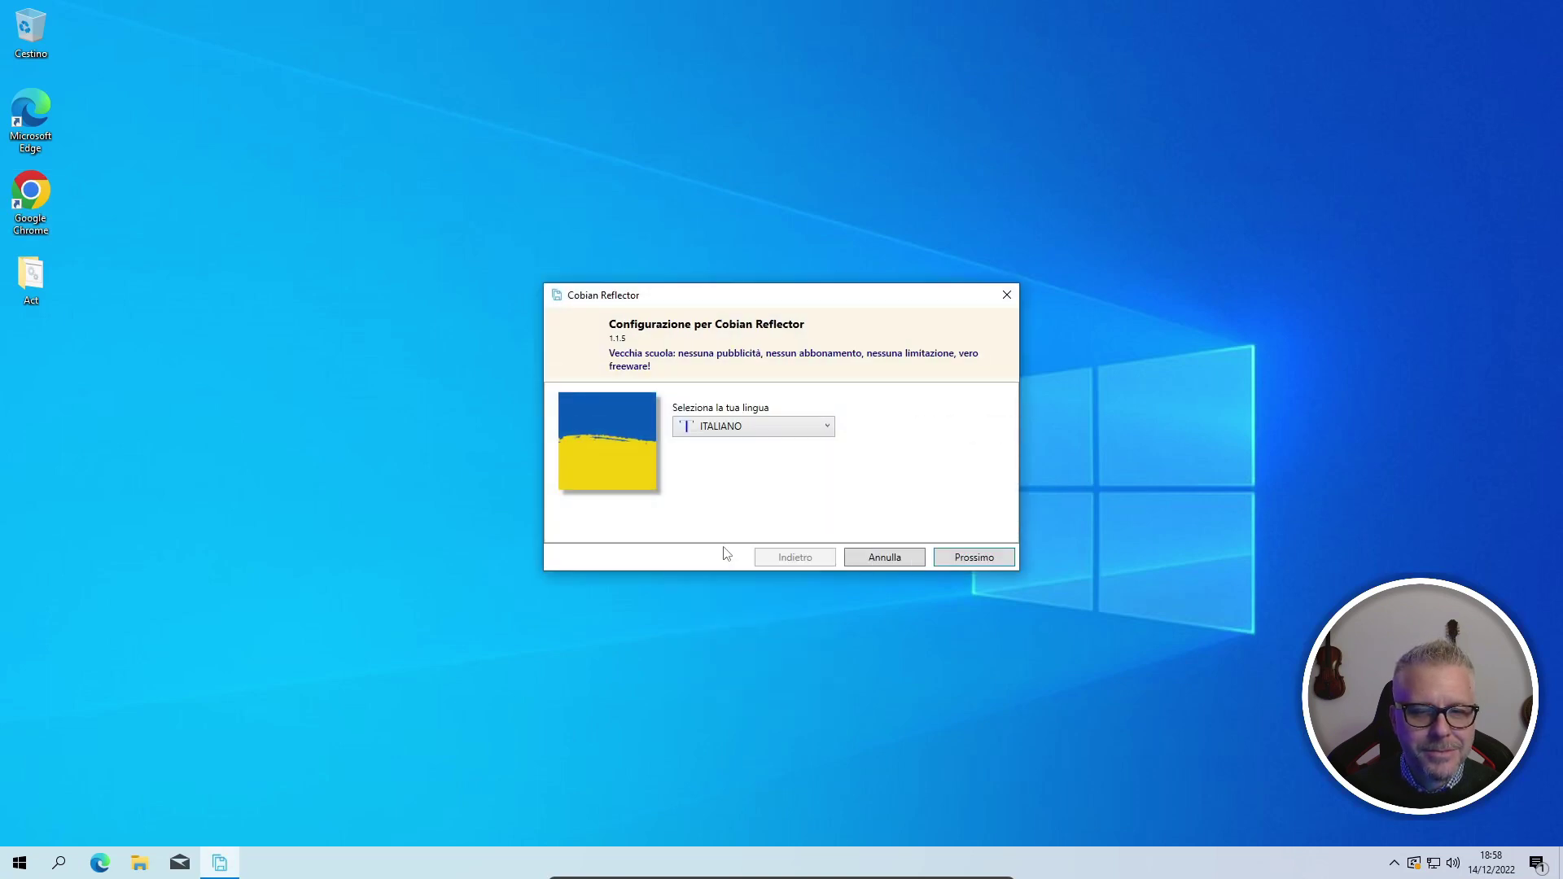
{"action": "left_click", "coordinate": [979, 560]}
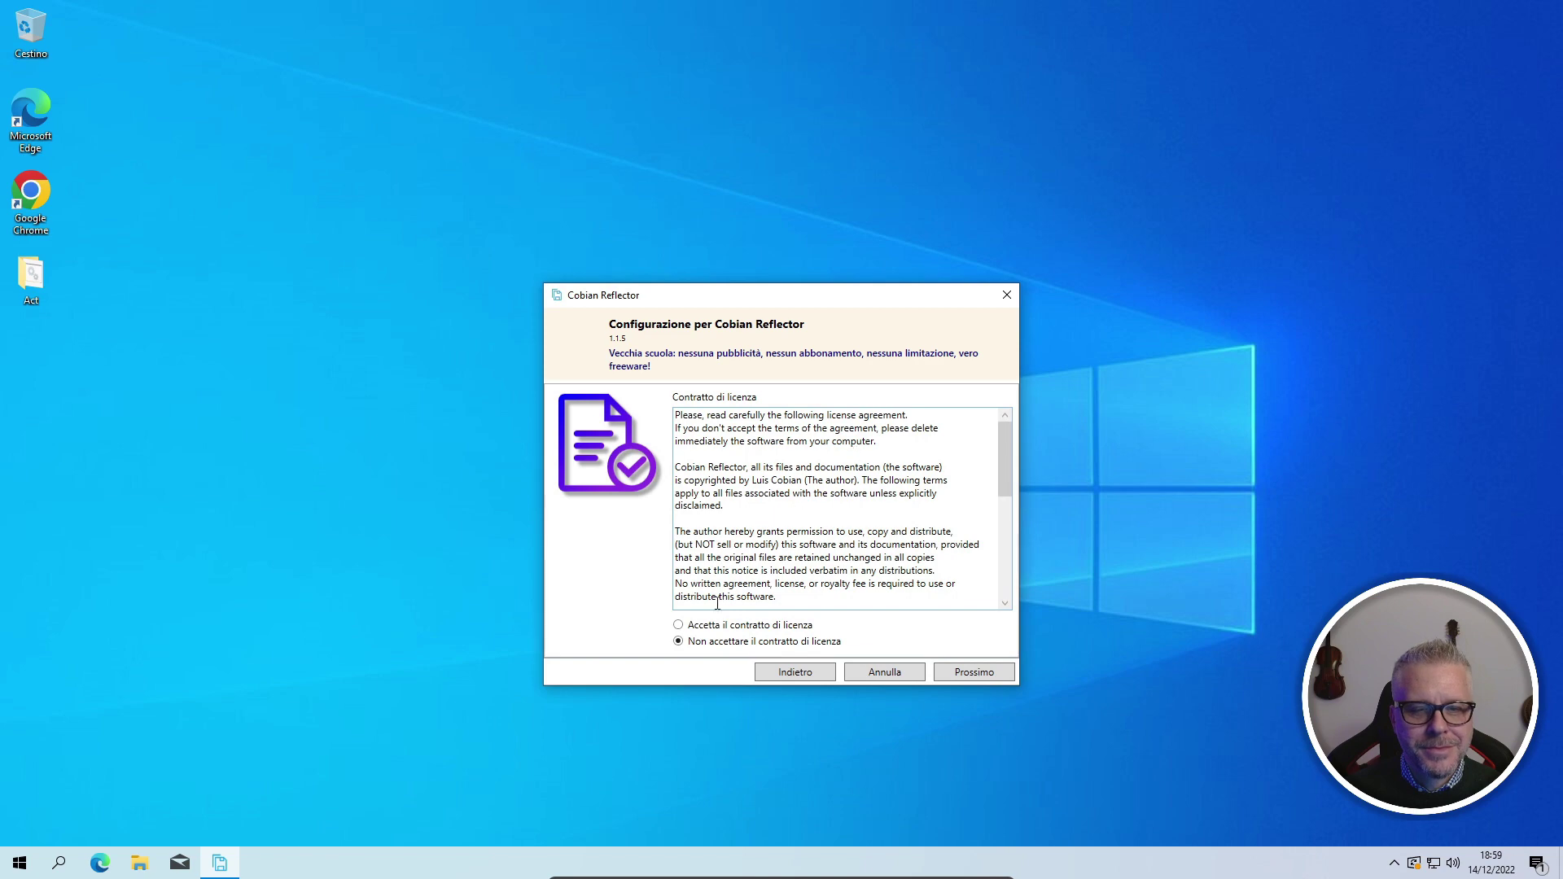
Accept the licence agreement and keep C:\Program Files\Cobian Reflector as the installation directory
{"action": "left_click", "coordinate": [693, 626]}
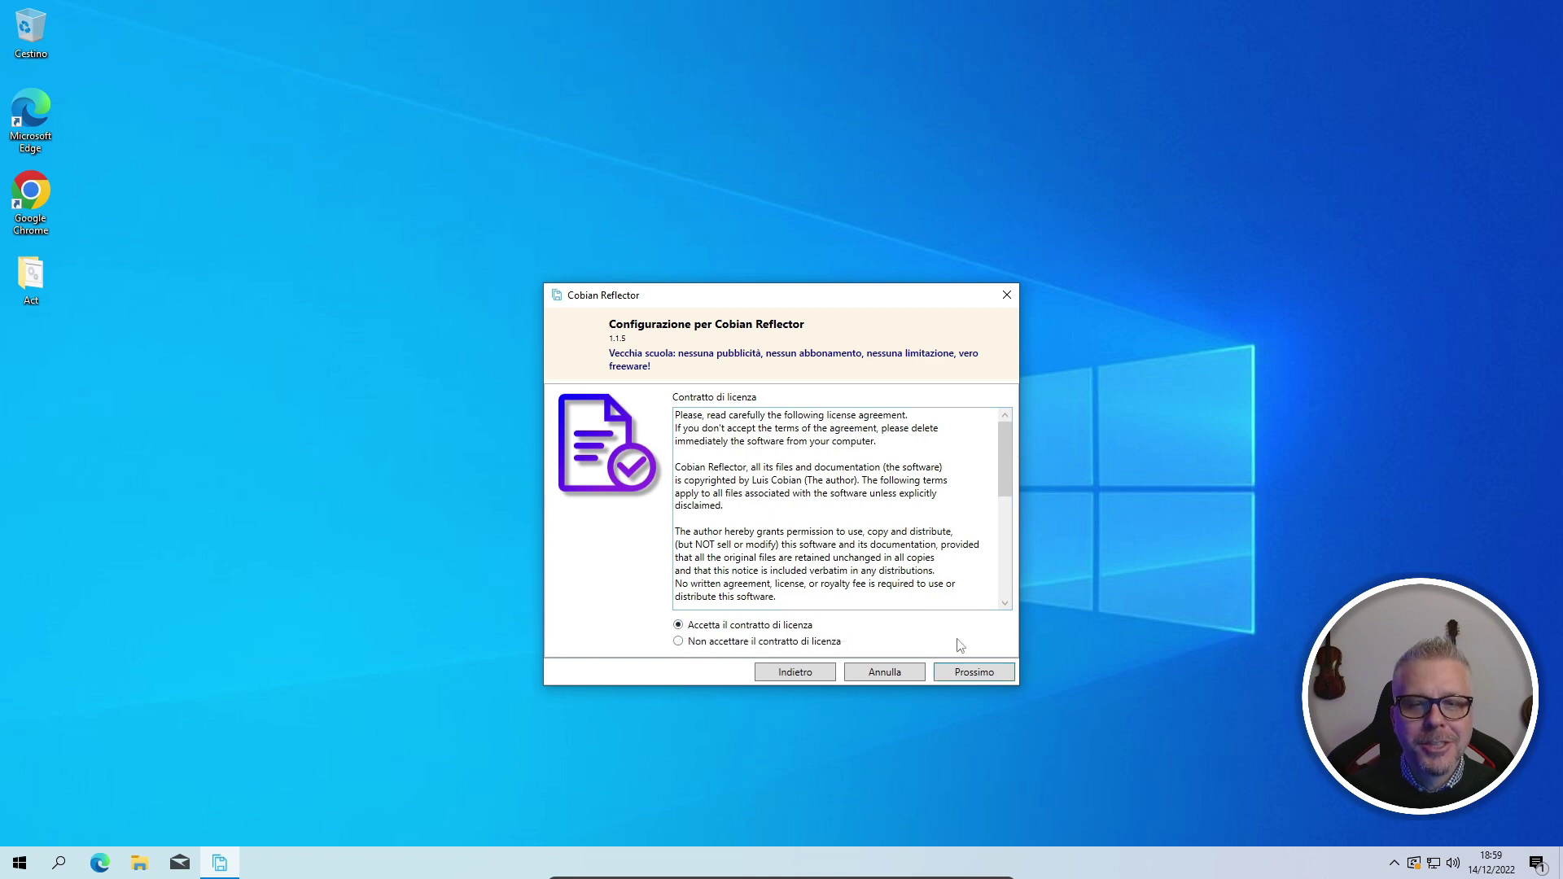
{"action": "left_click", "coordinate": [974, 672]}
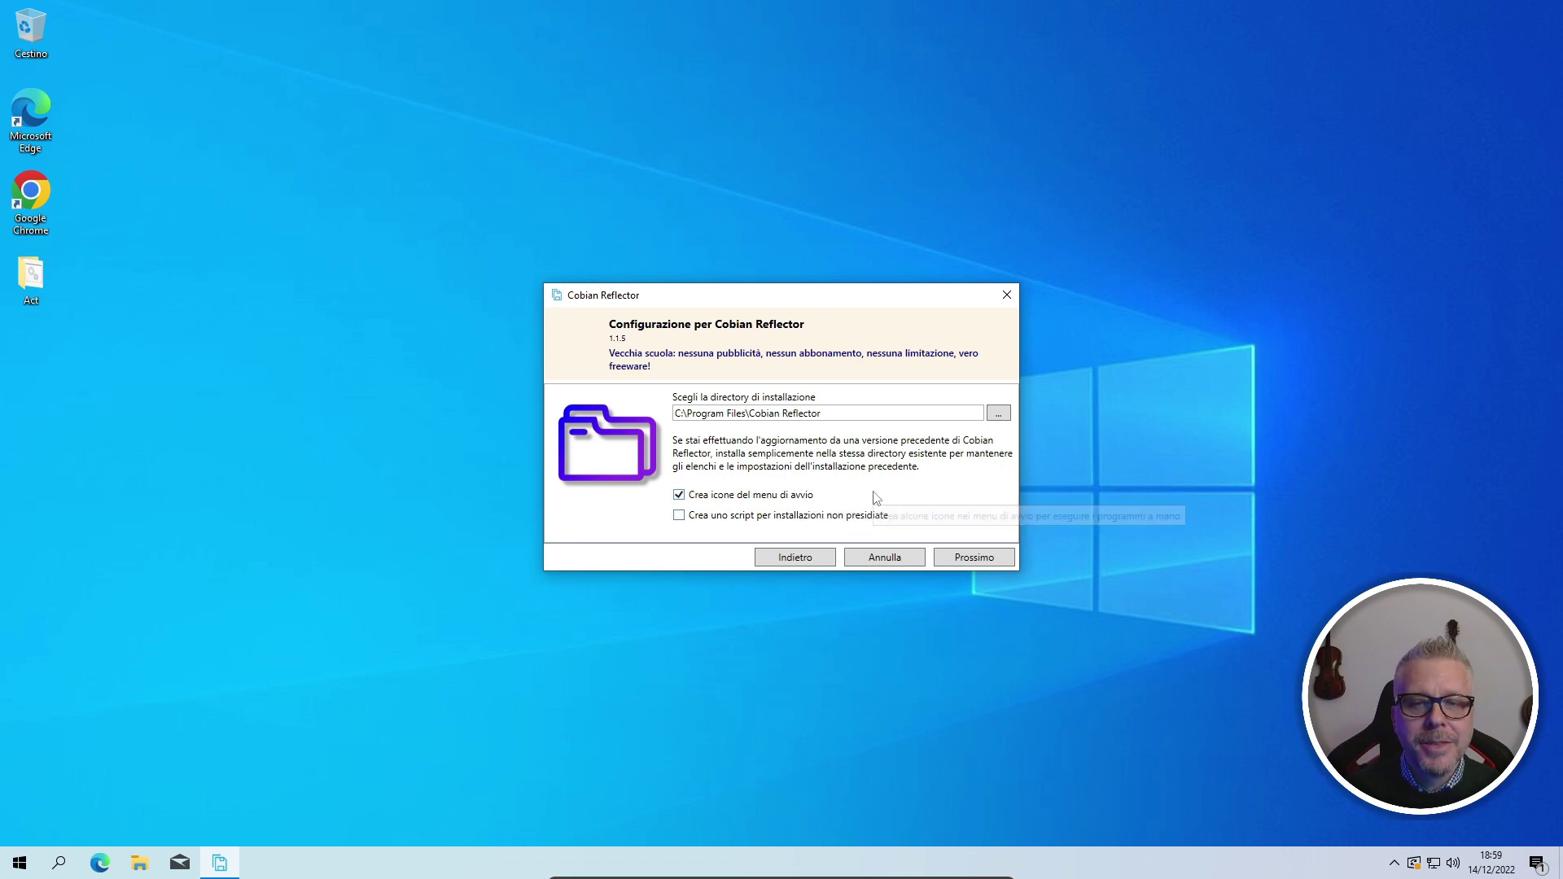
{"action": "left_click", "coordinate": [977, 558]}
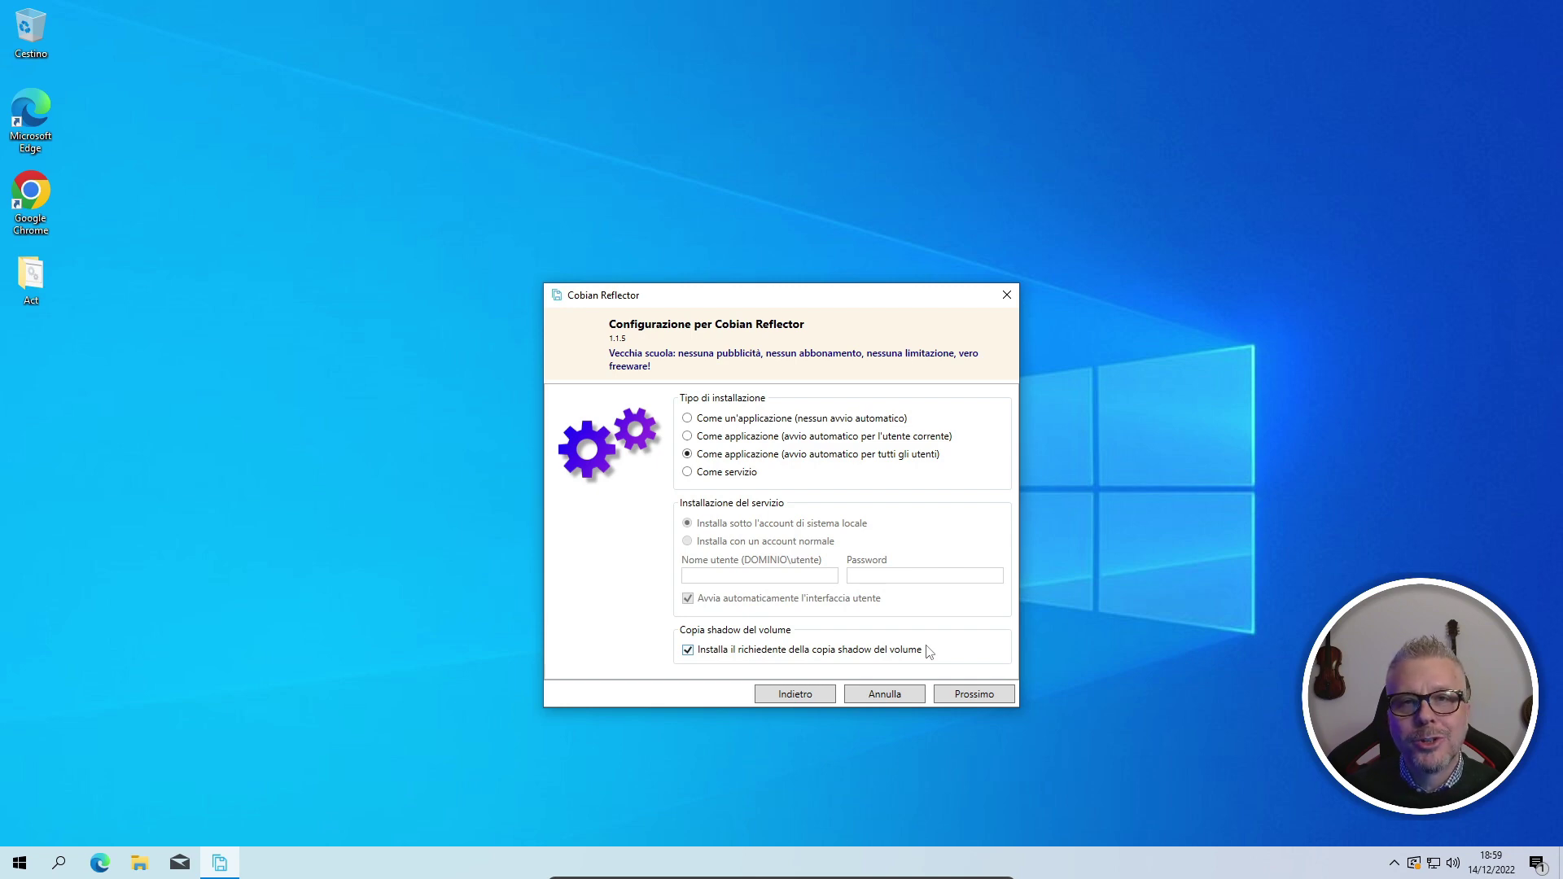
Install Cobian Reflector with the default automatic start for all users and volume shadow copy requester, and finish the setup
{"action": "left_click", "coordinate": [970, 697]}
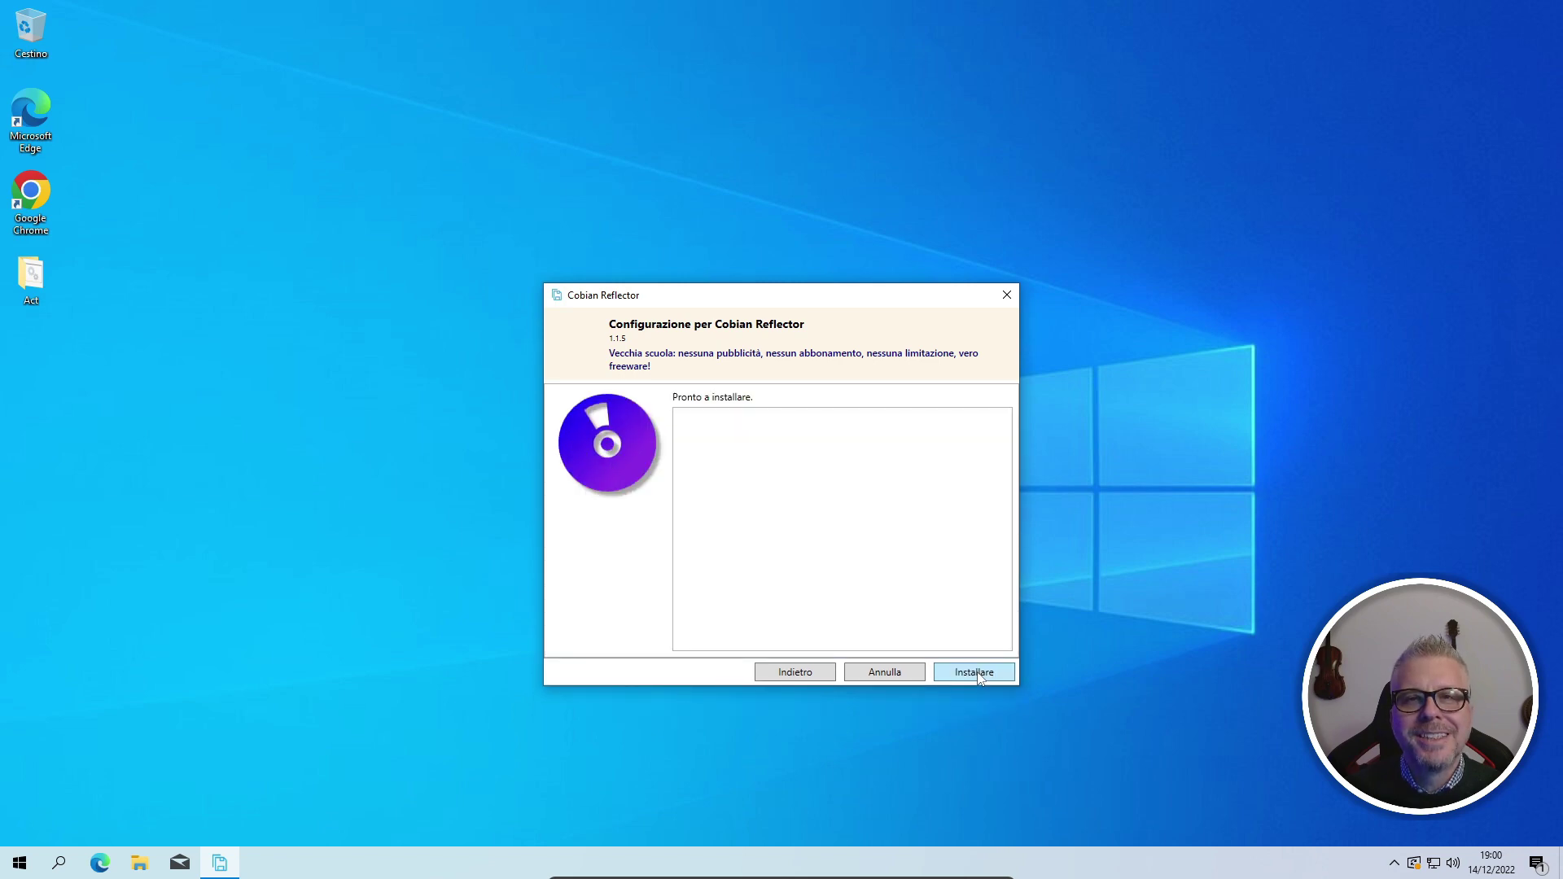
{"action": "left_click", "coordinate": [977, 674]}
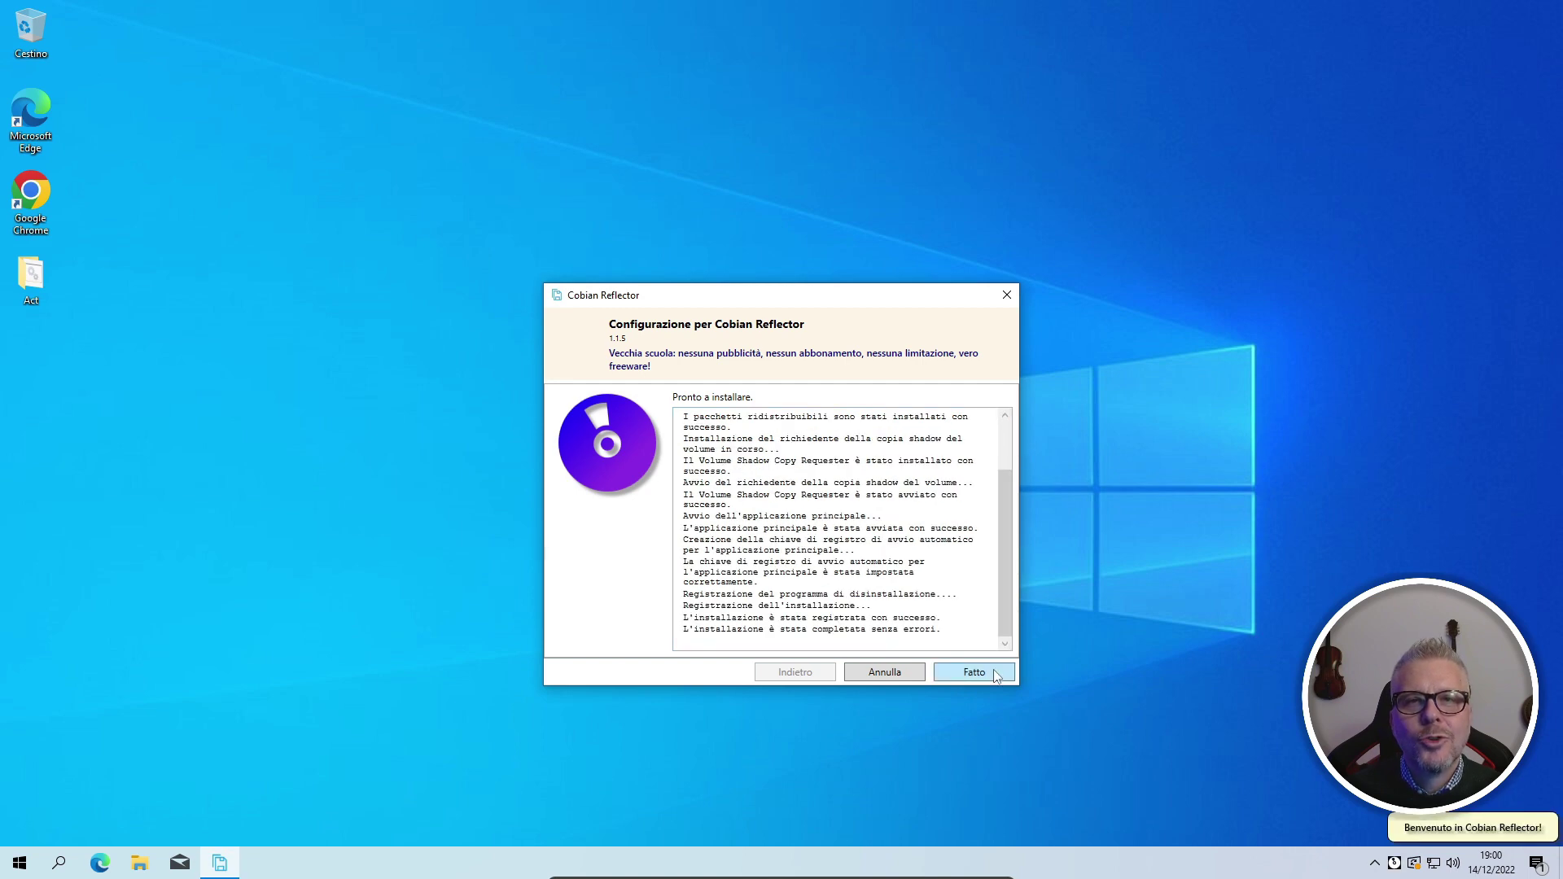
{"action": "left_click", "coordinate": [994, 675]}
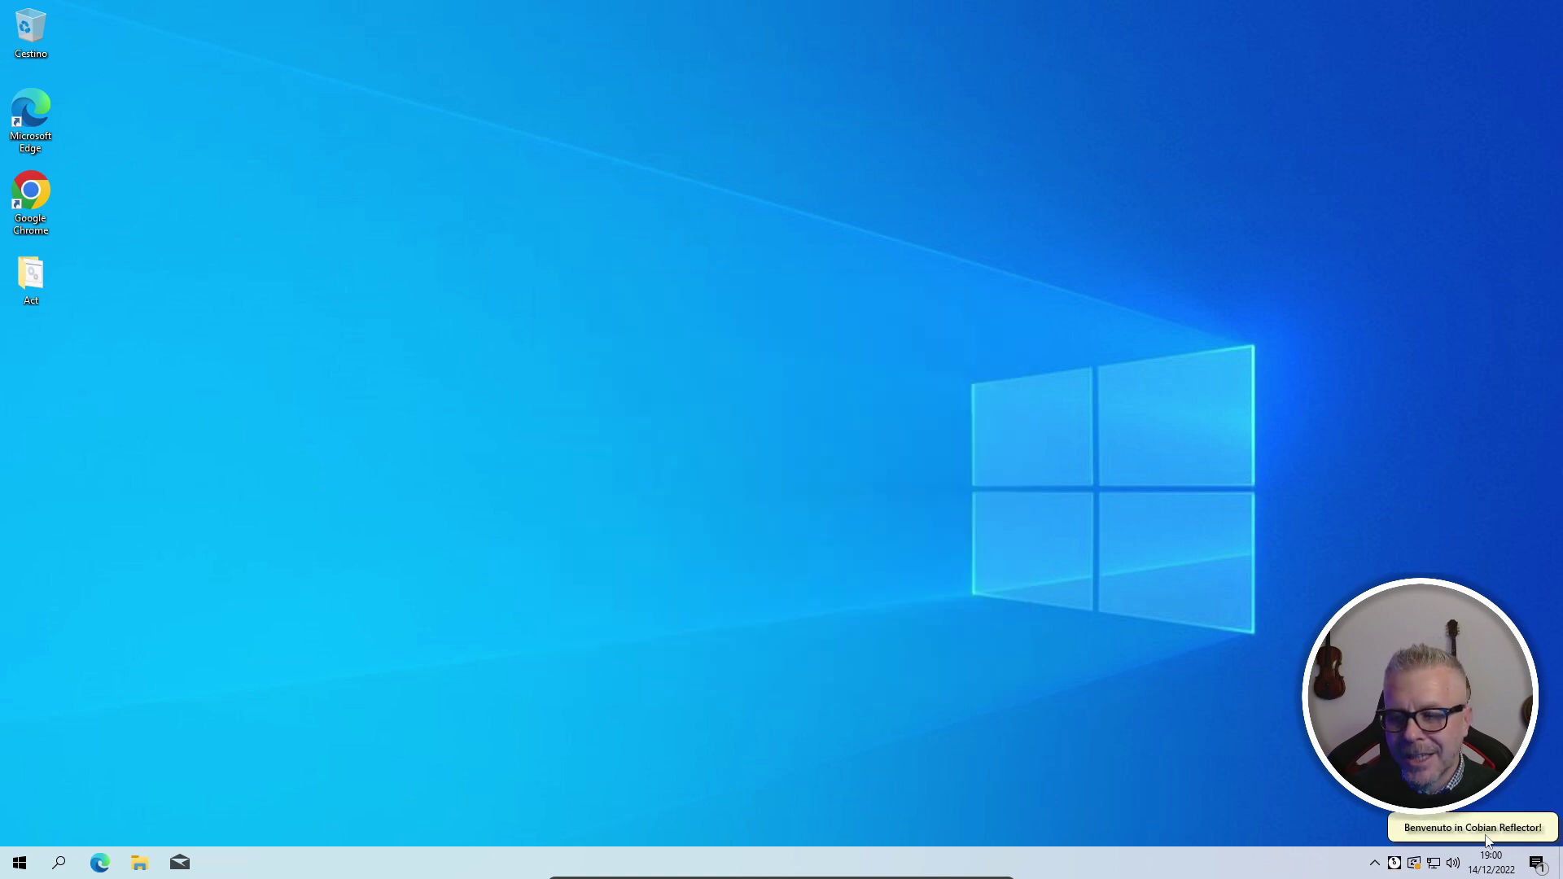
Open Cobian Reflector and create a new task named Backup, keeping the incremental backup type
{"action": "double_click", "coordinate": [1393, 864]}
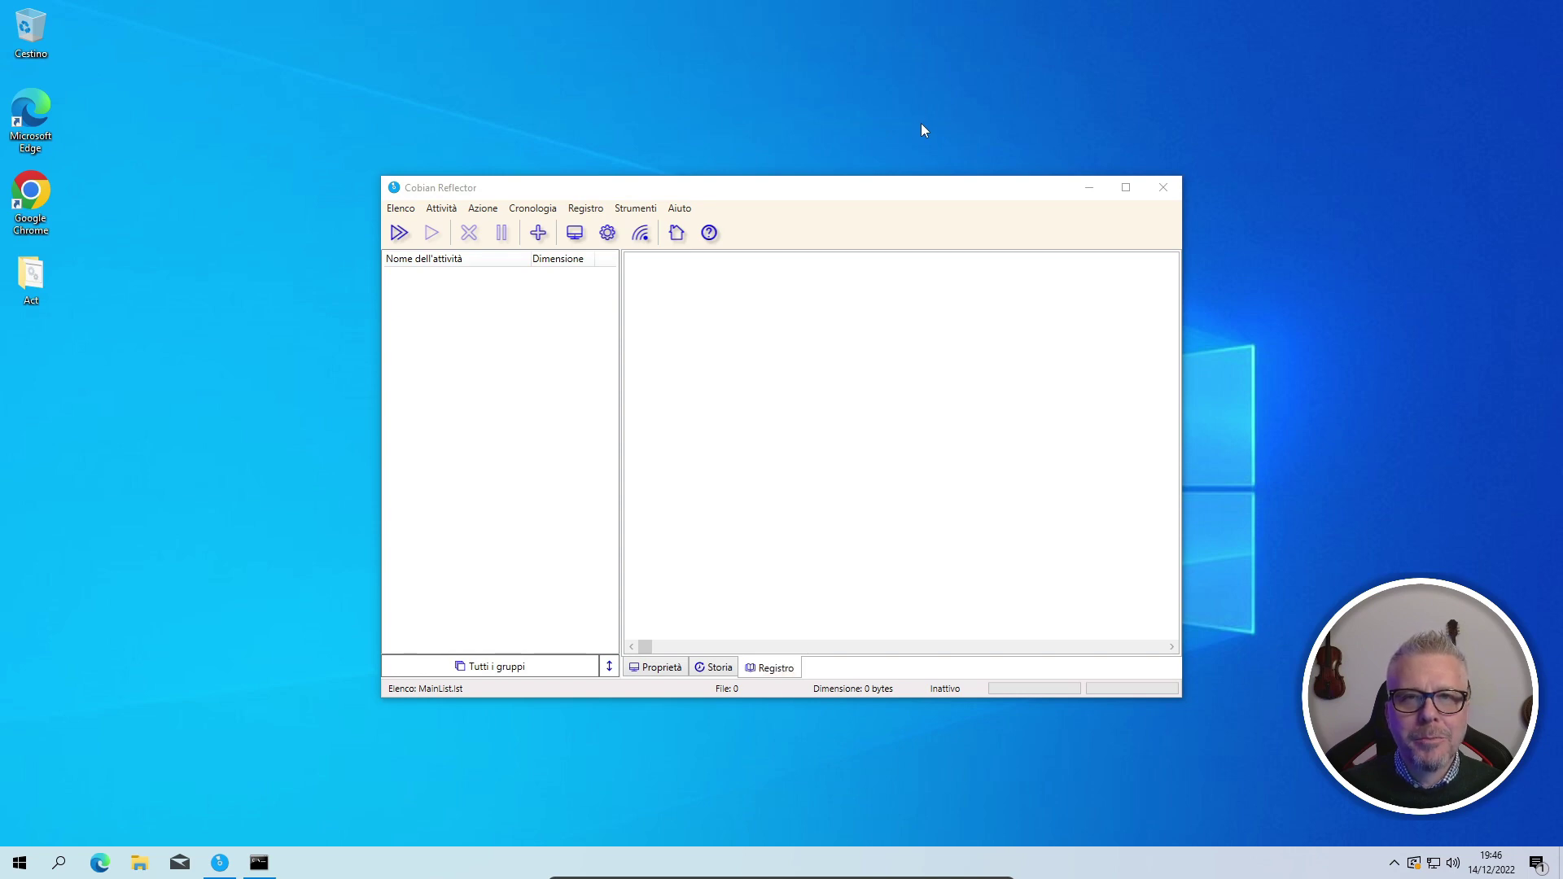
{"action": "left_click", "coordinate": [452, 214]}
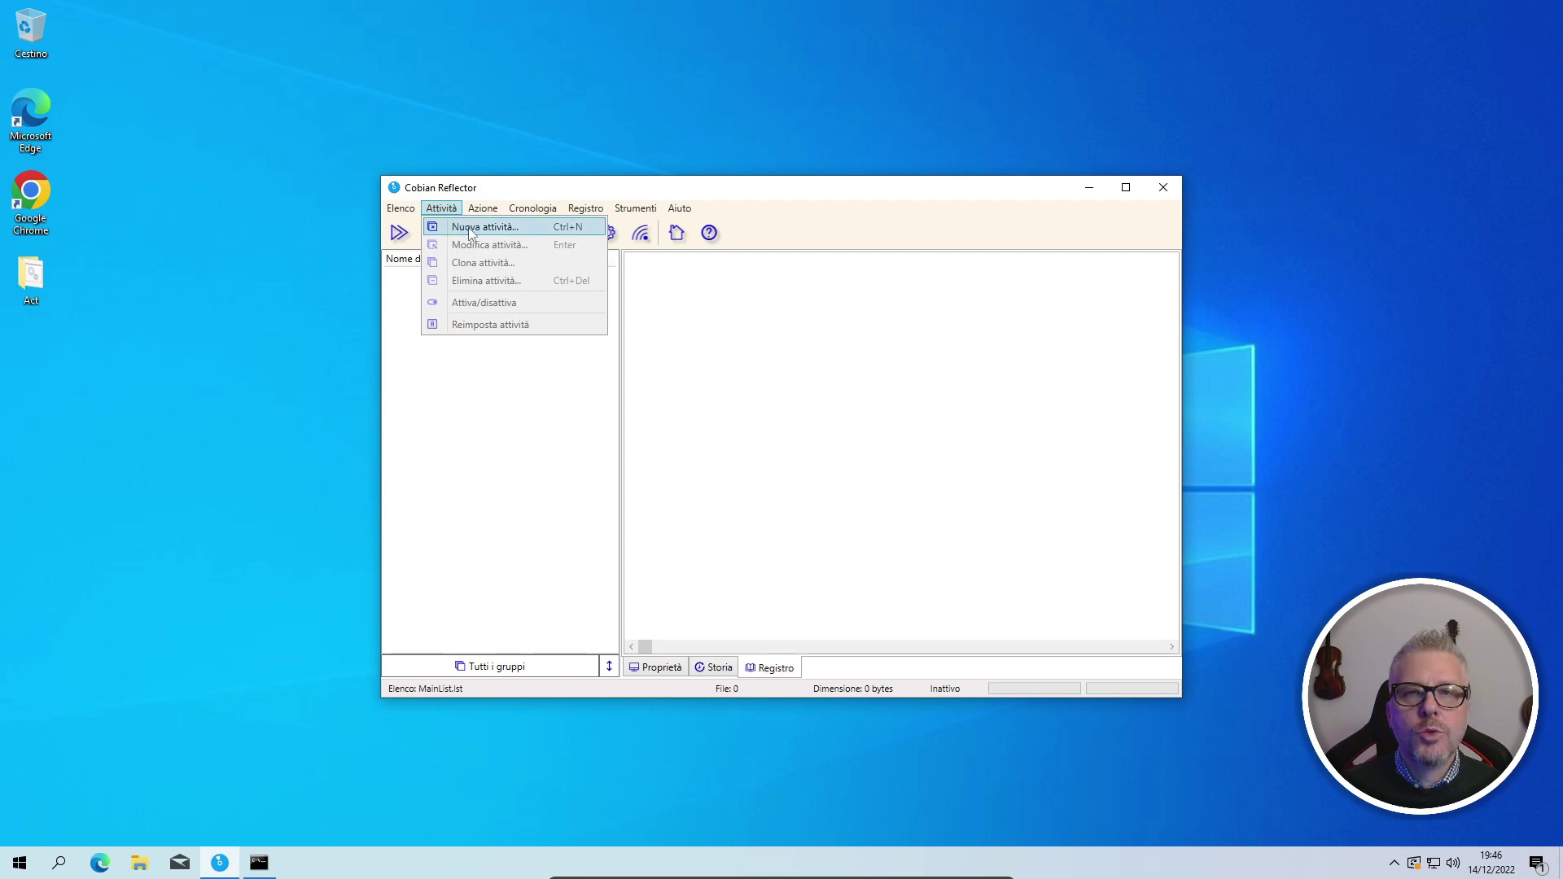
{"action": "left_click", "coordinate": [469, 232]}
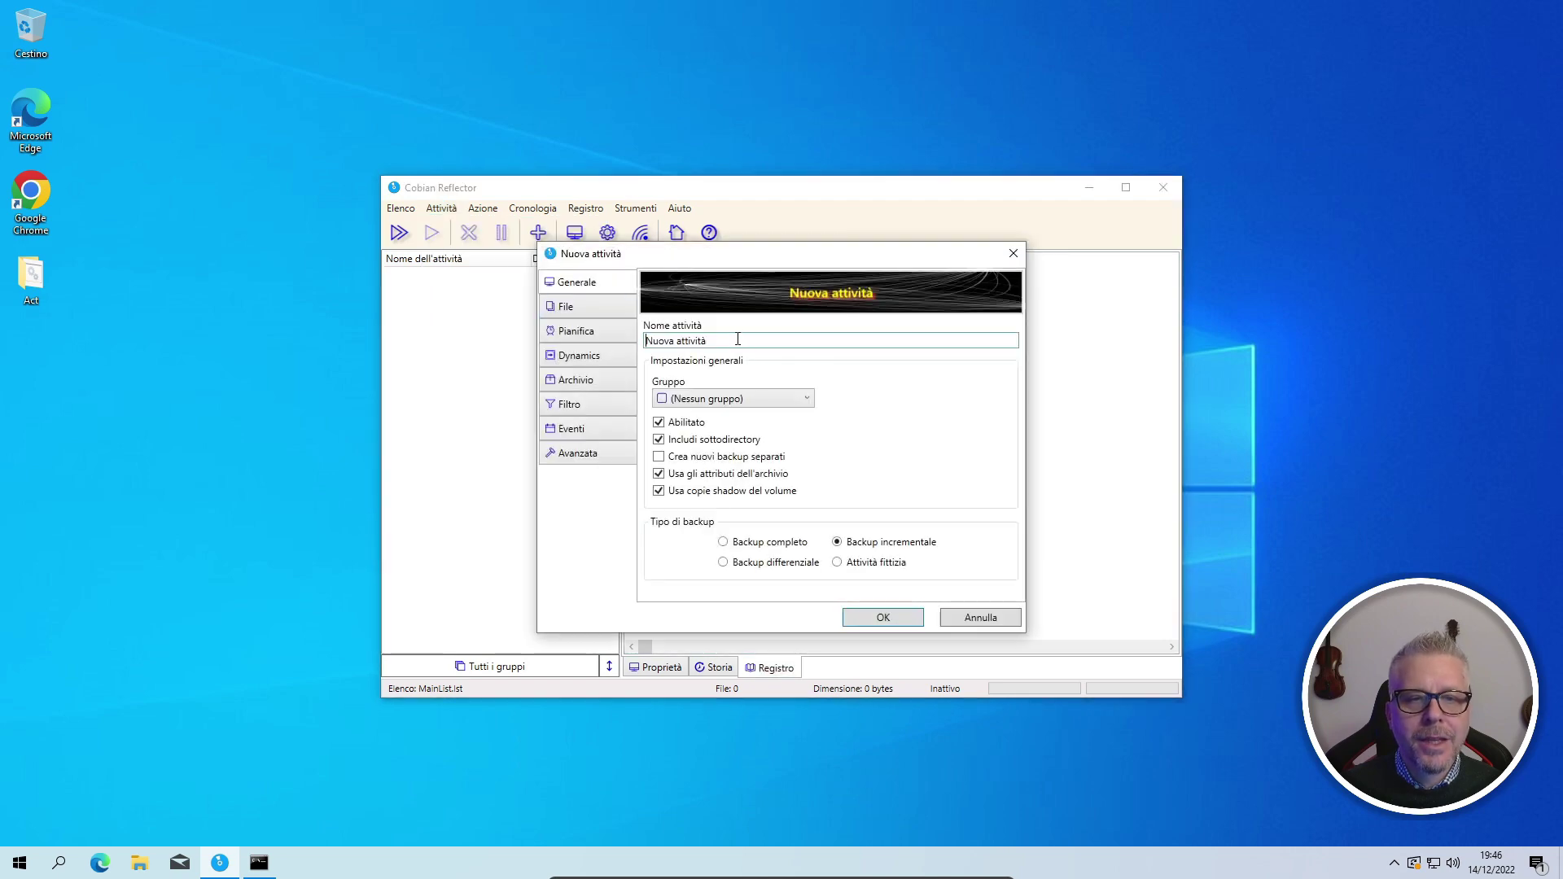
{"action": "left_click_drag", "start_coordinate": [742, 340], "coordinate": [619, 338]}
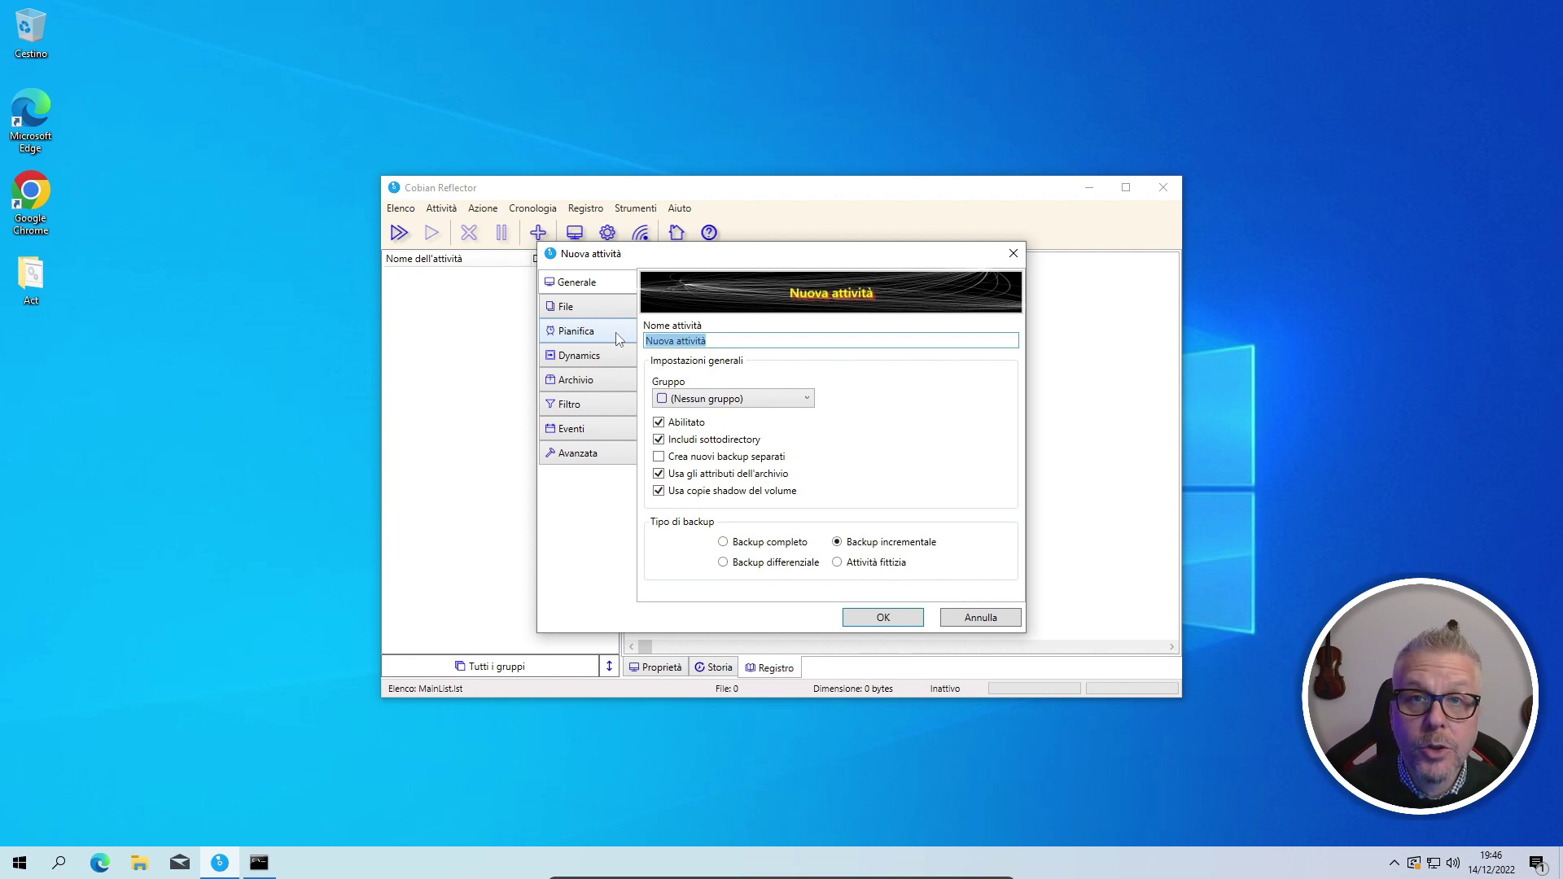
{"action": "type", "text": "Backup"}
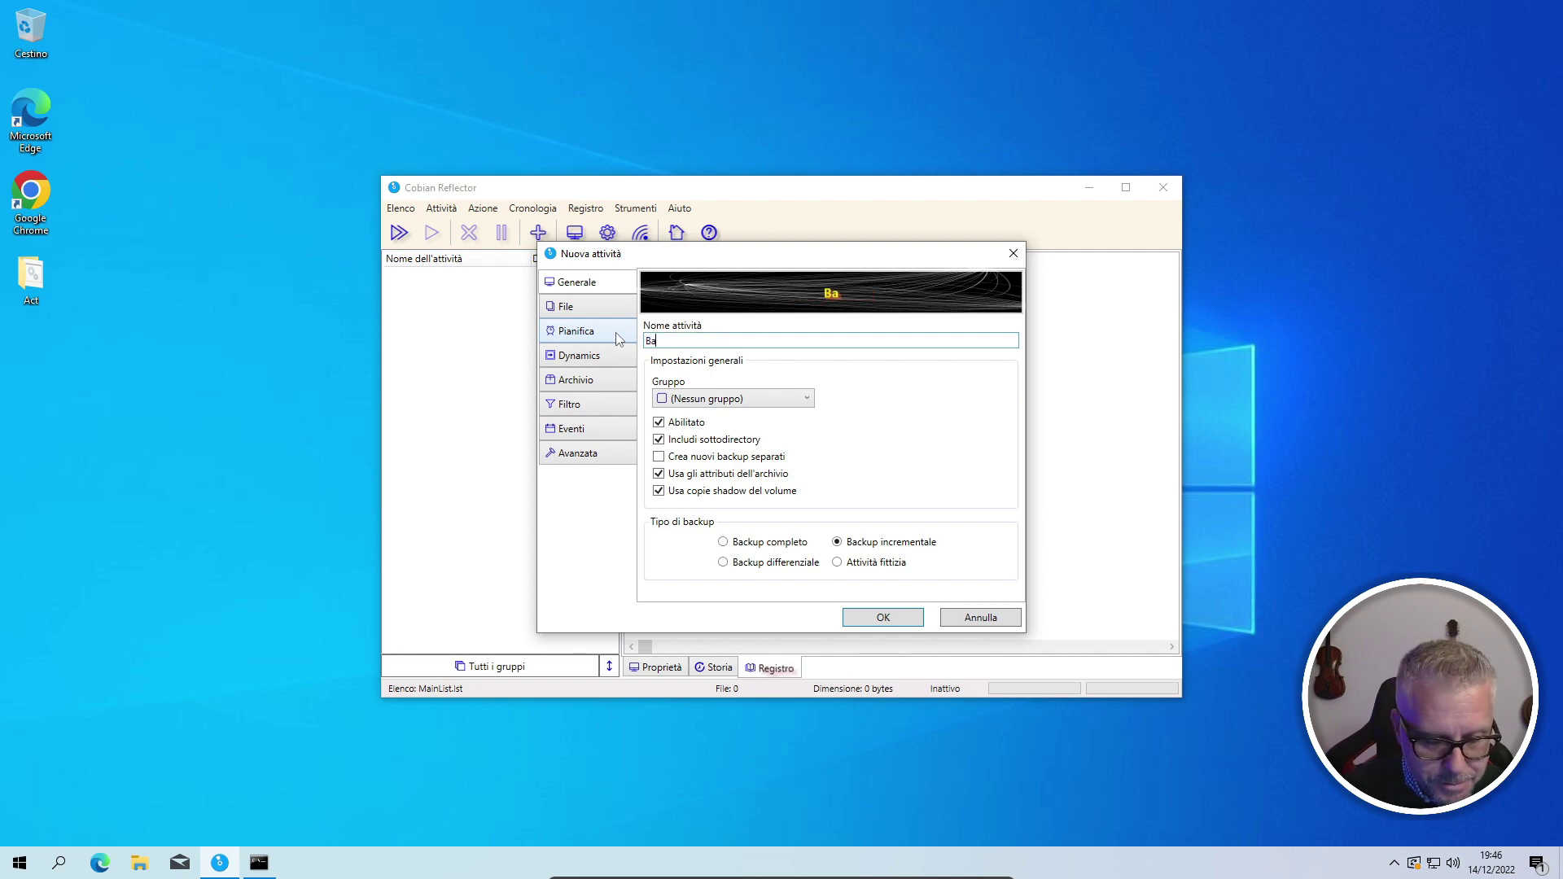
{"action": "mouse_move", "coordinate": [666, 463]}
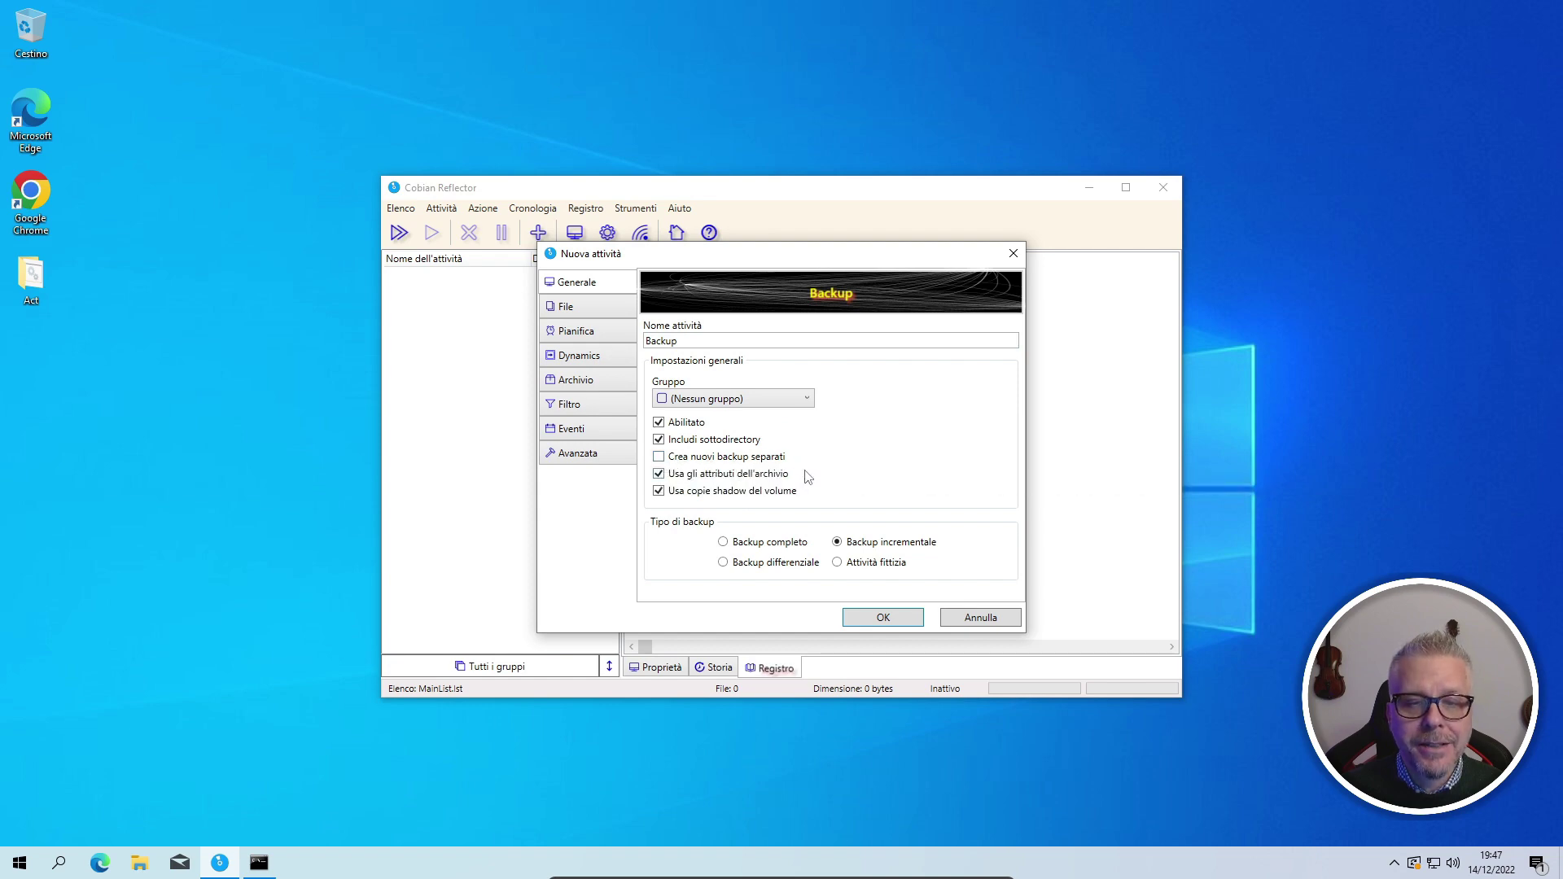
{"action": "mouse_move", "coordinate": [856, 550]}
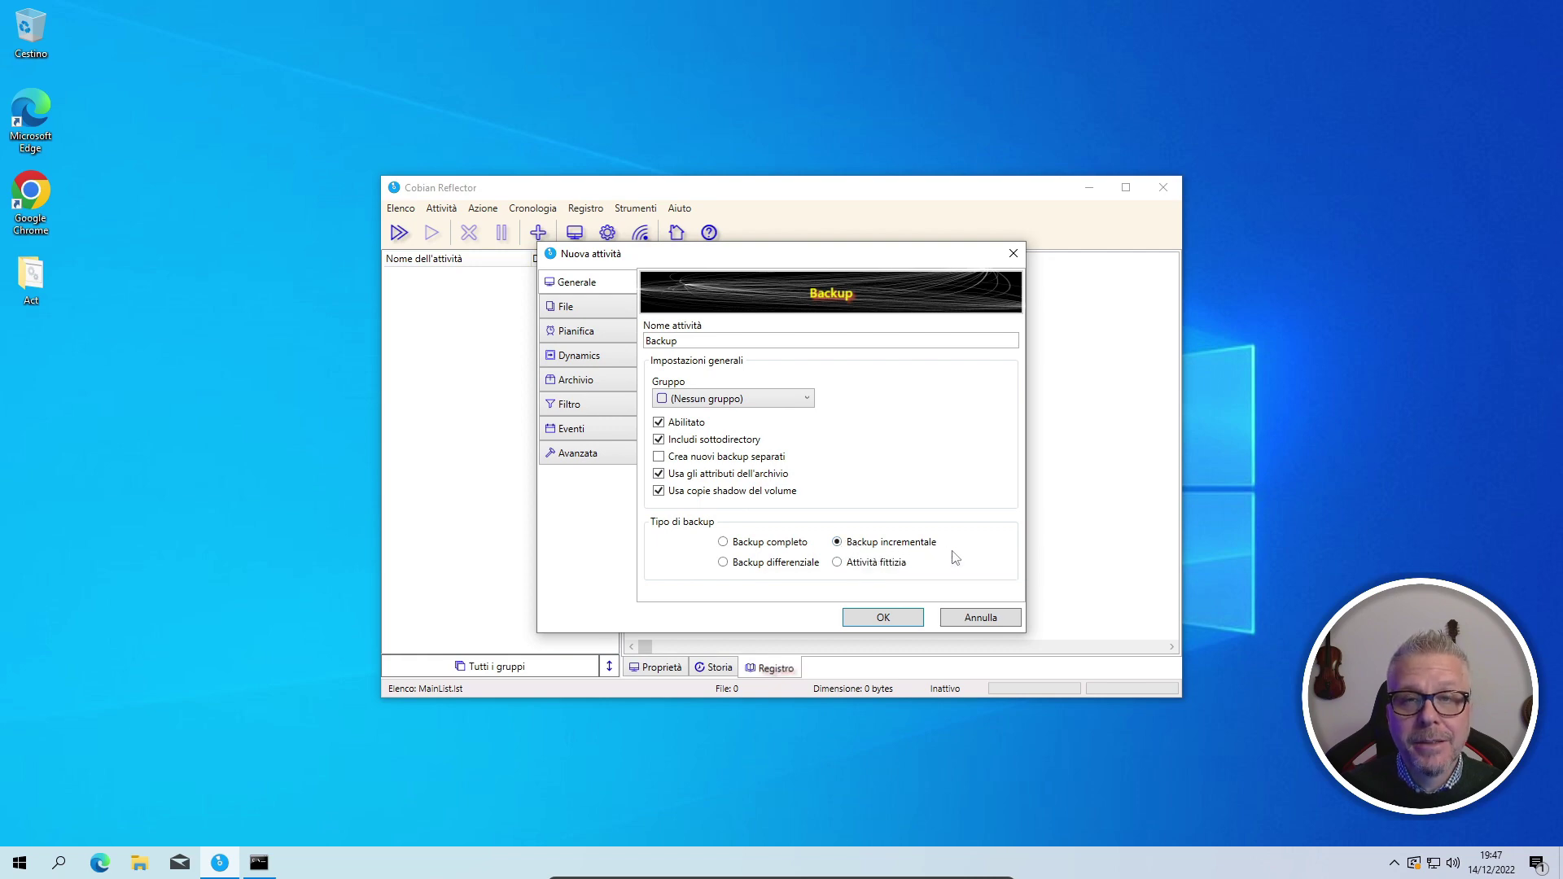
Add the Desktop, Documenti, Immagini and Video folders from File Explorer to the task's backup sources
{"action": "left_click", "coordinate": [586, 316]}
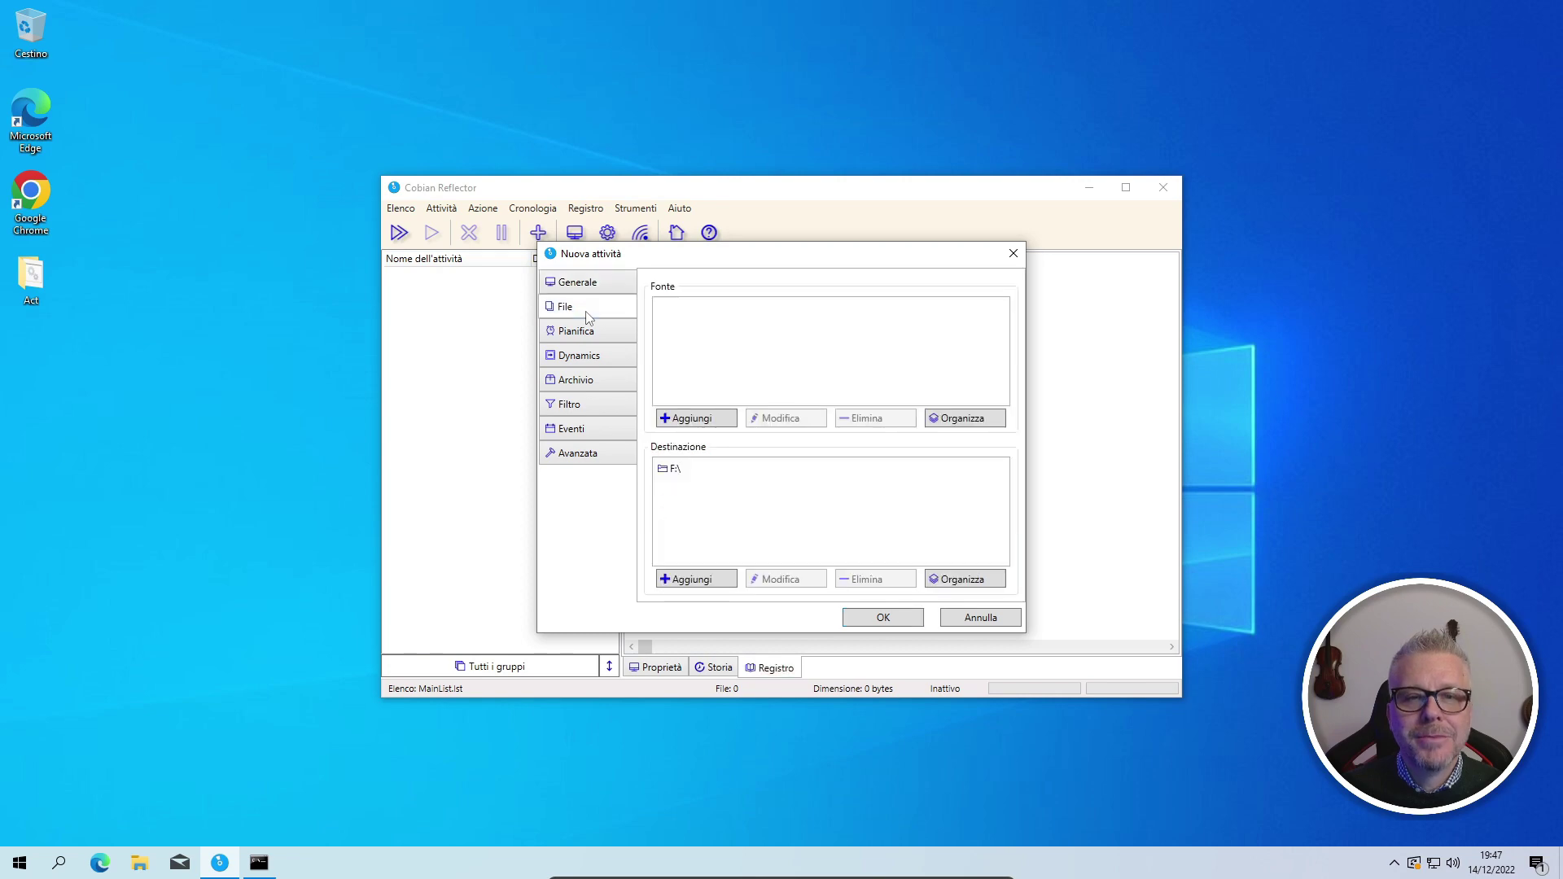
{"action": "left_click", "coordinate": [140, 864]}
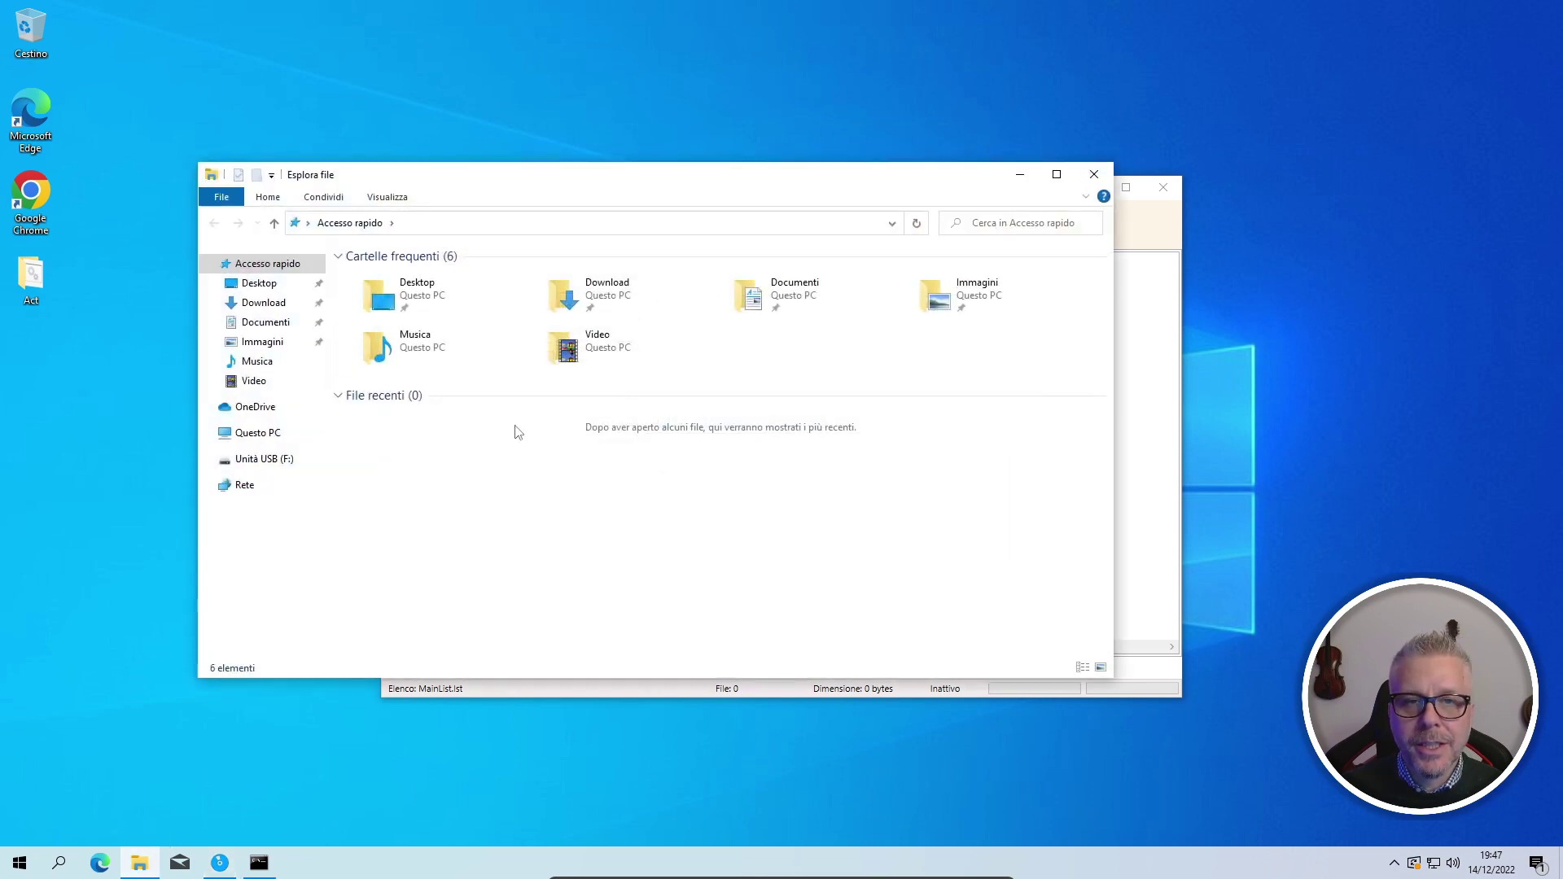
{"action": "left_click_drag", "start_coordinate": [462, 175], "coordinate": [1360, 211]}
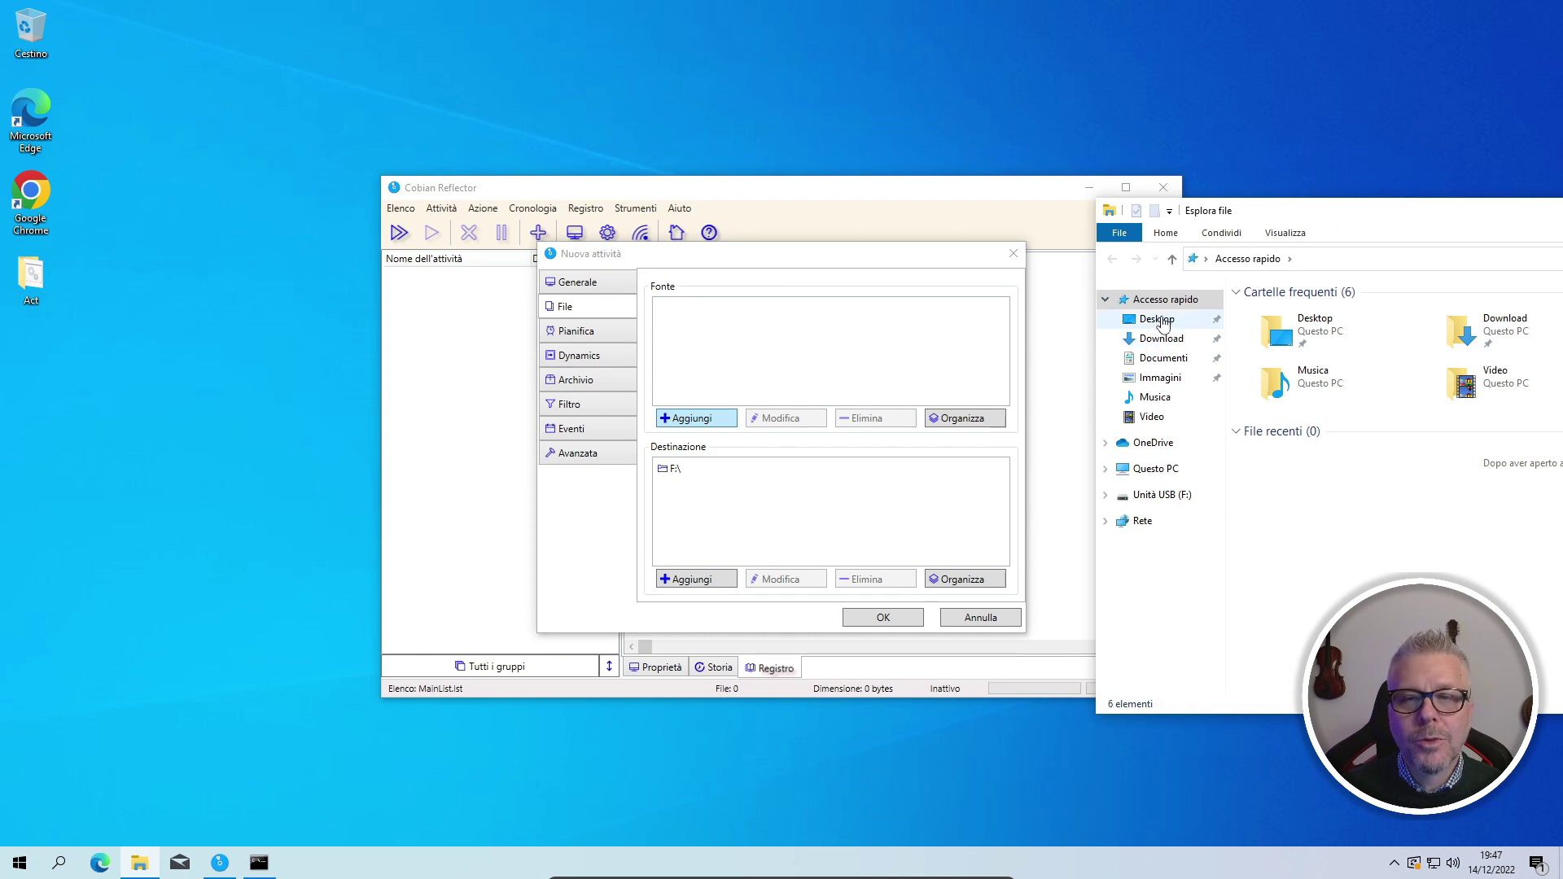
{"action": "left_click_drag", "start_coordinate": [1162, 324], "coordinate": [726, 332]}
{"action": "left_click_drag", "start_coordinate": [1163, 359], "coordinate": [855, 364]}
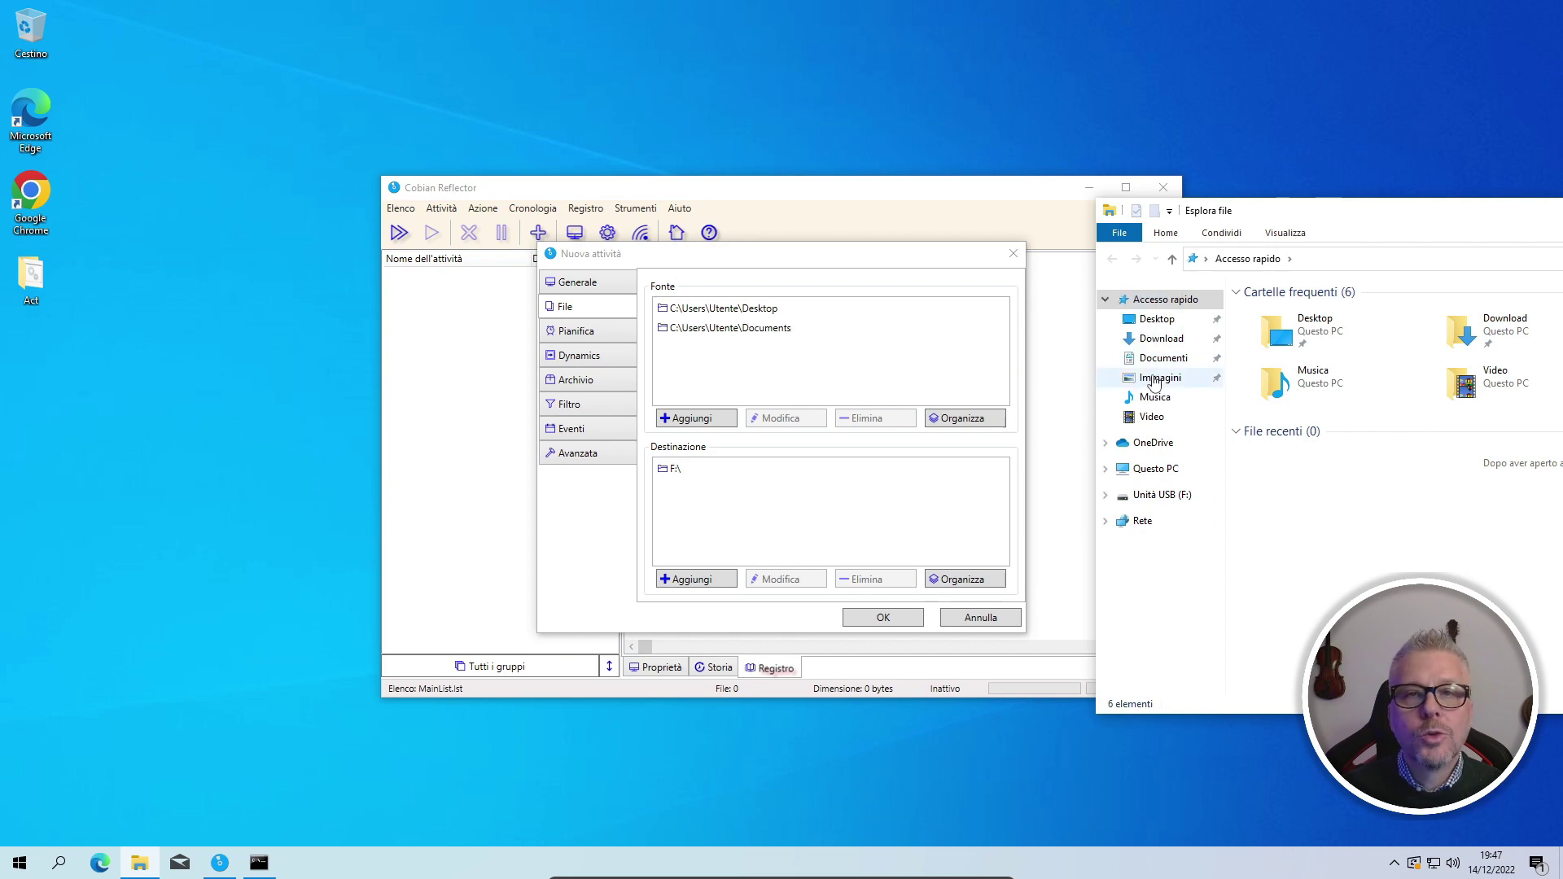
{"action": "left_click_drag", "start_coordinate": [1154, 380], "coordinate": [731, 371]}
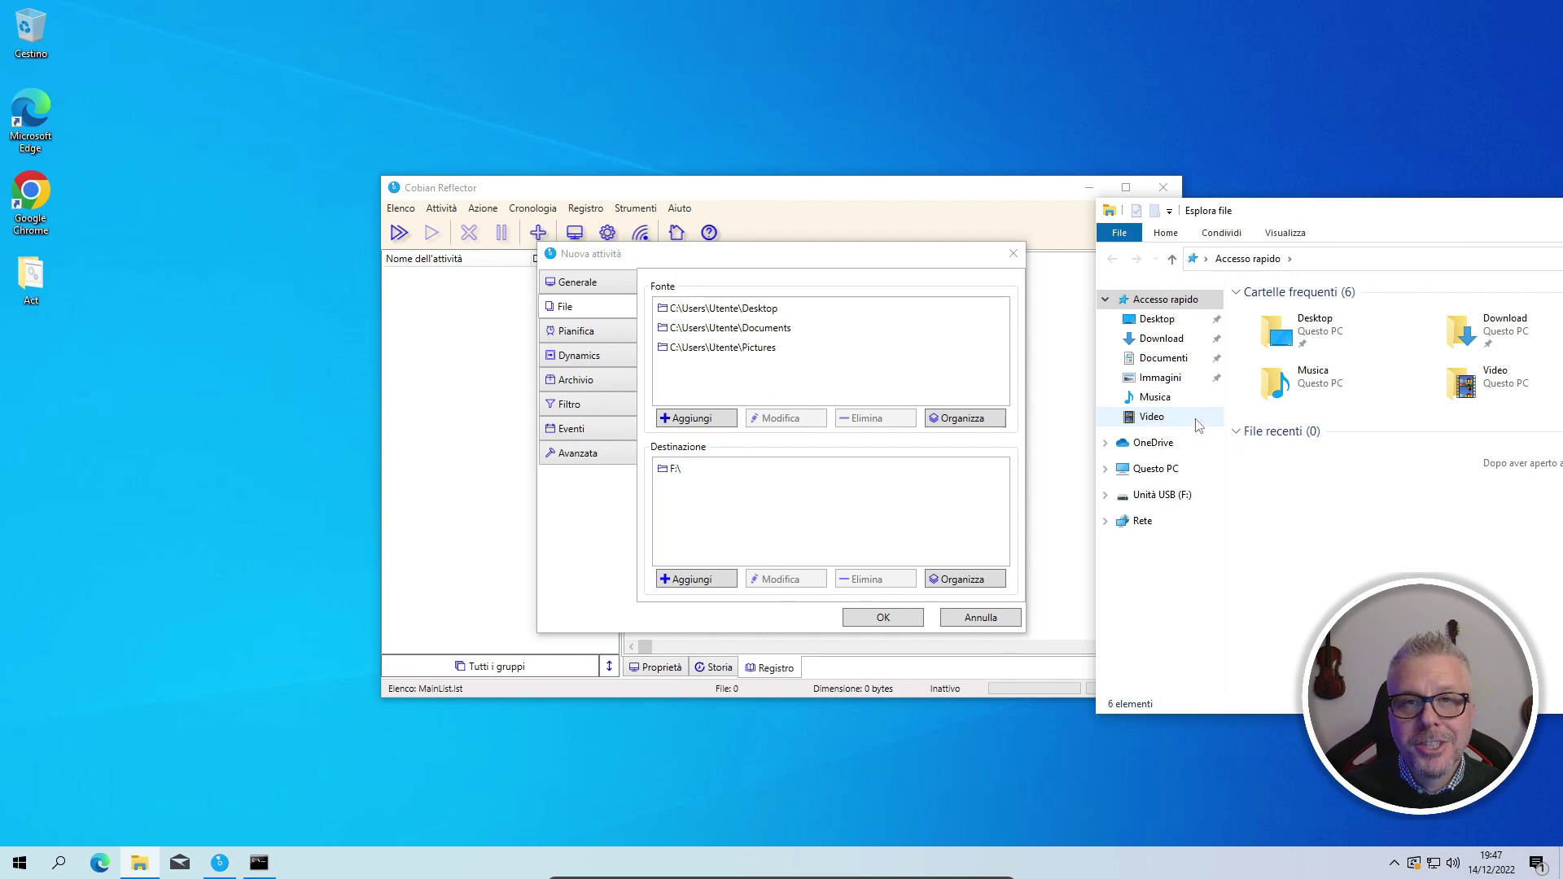
{"action": "left_click_drag", "start_coordinate": [1148, 421], "coordinate": [676, 378]}
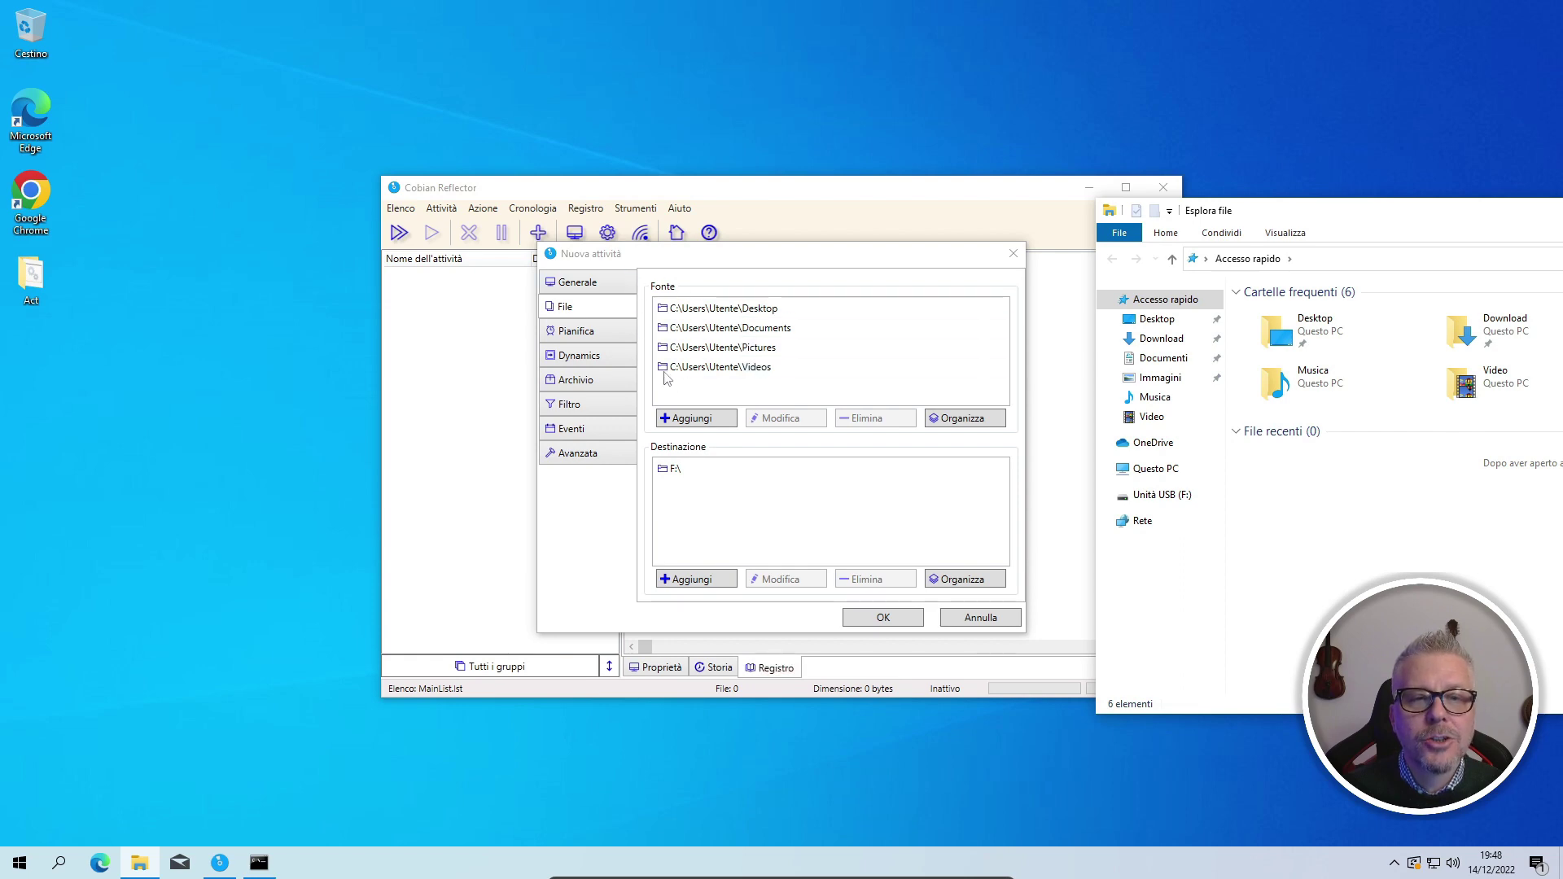
{"action": "left_click", "coordinate": [704, 373]}
Set the USB drive (F:) from File Explorer as the task's backup destination and close the Explorer window
{"action": "left_click_drag", "start_coordinate": [1465, 210], "coordinate": [1368, 248]}
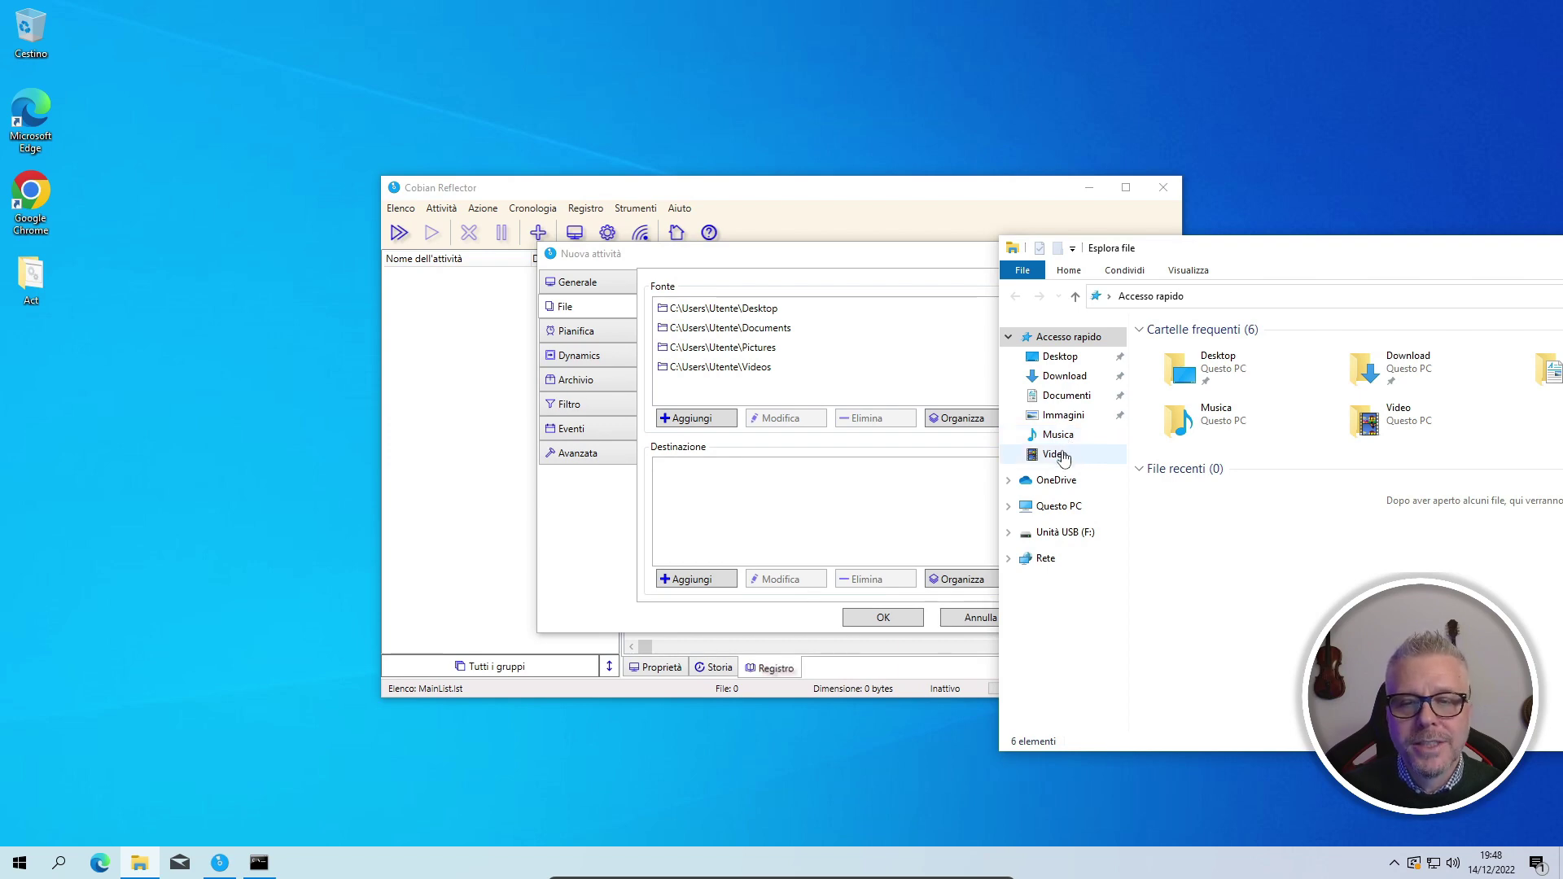
{"action": "left_click", "coordinate": [1051, 508]}
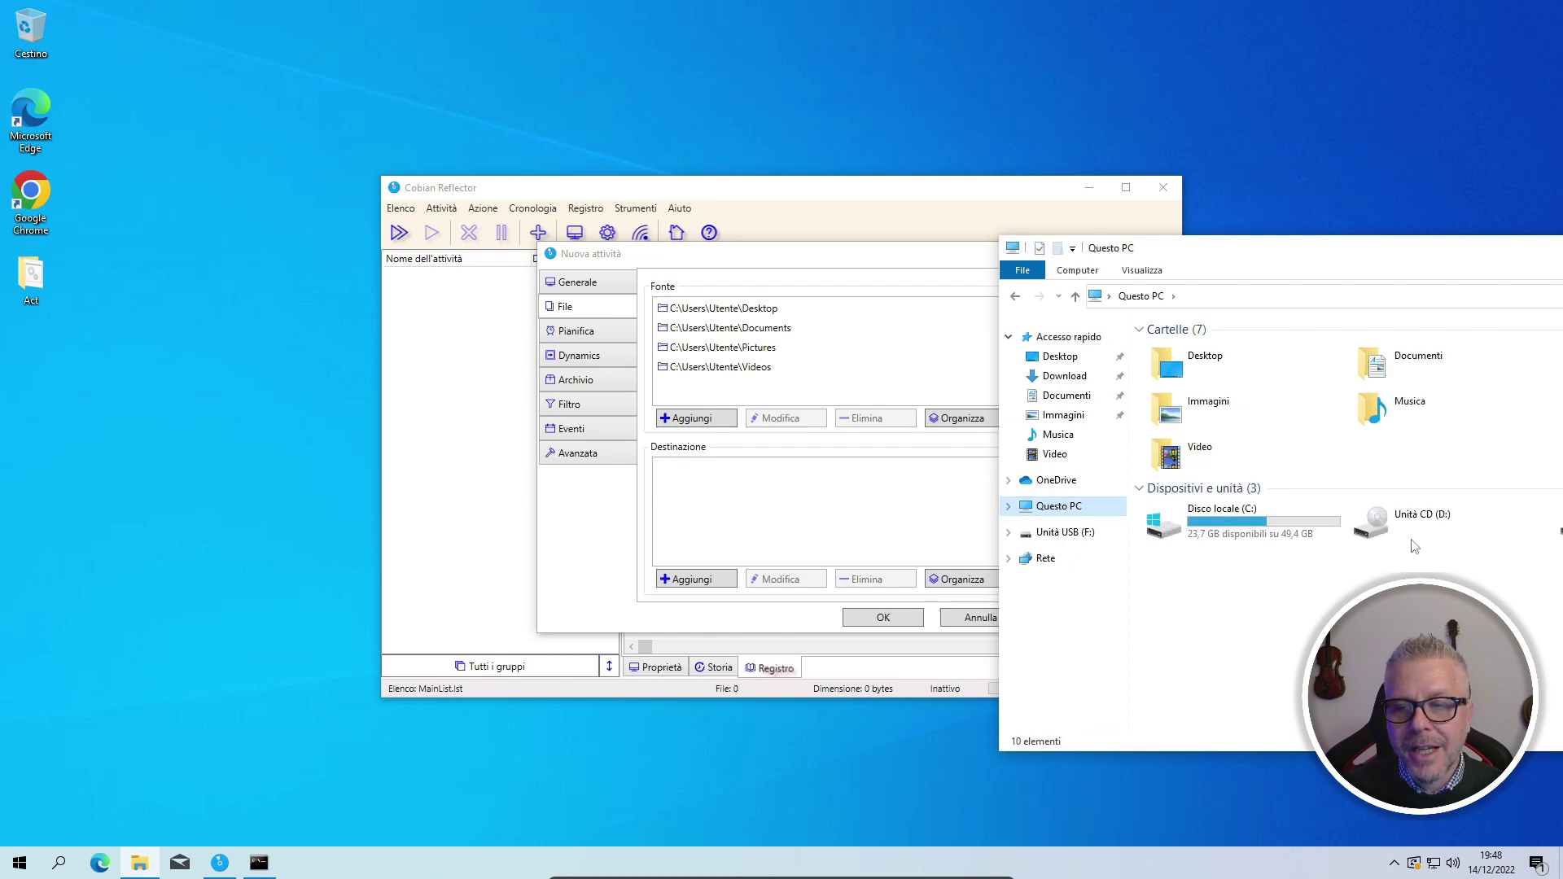
{"action": "left_click_drag", "start_coordinate": [1453, 248], "coordinate": [1281, 40]}
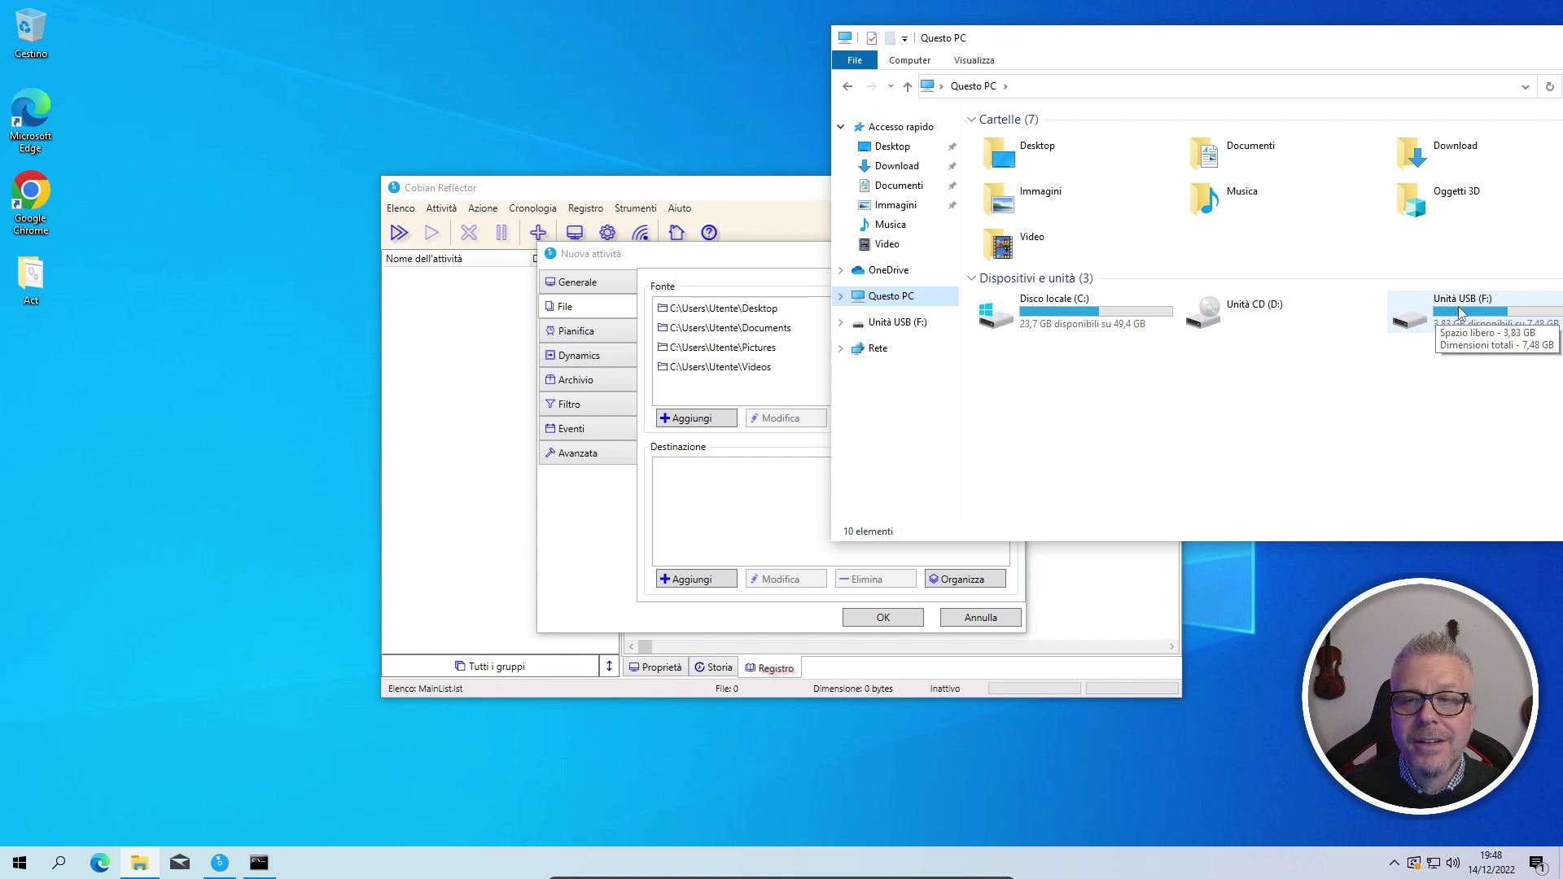
{"action": "left_click_drag", "start_coordinate": [1460, 311], "coordinate": [688, 505]}
{"action": "left_click_drag", "start_coordinate": [1478, 37], "coordinate": [834, 171]}
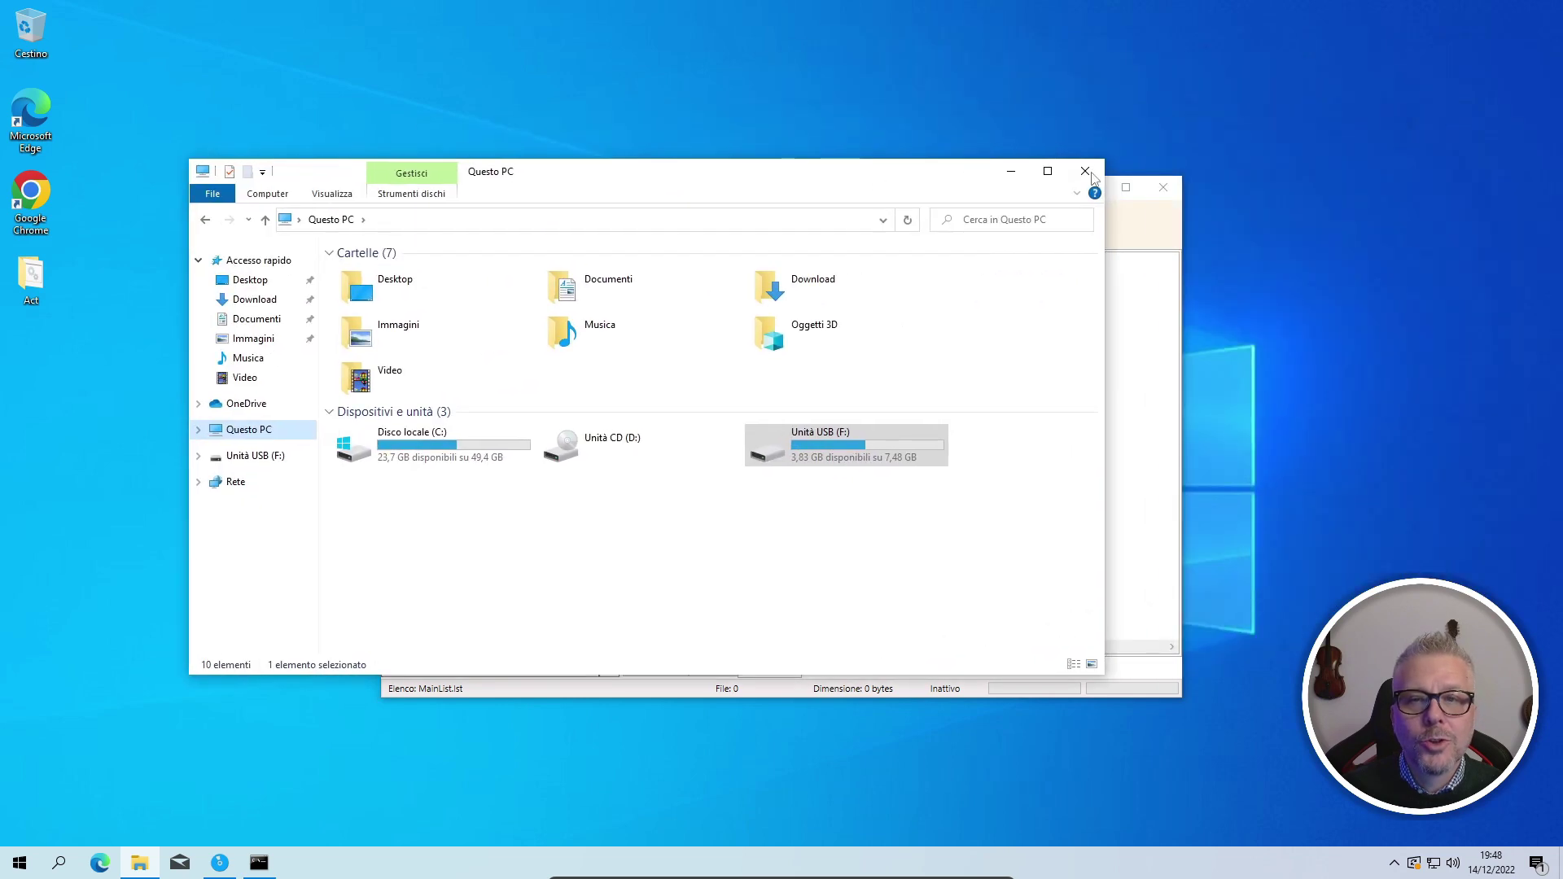
{"action": "left_click", "coordinate": [1086, 173]}
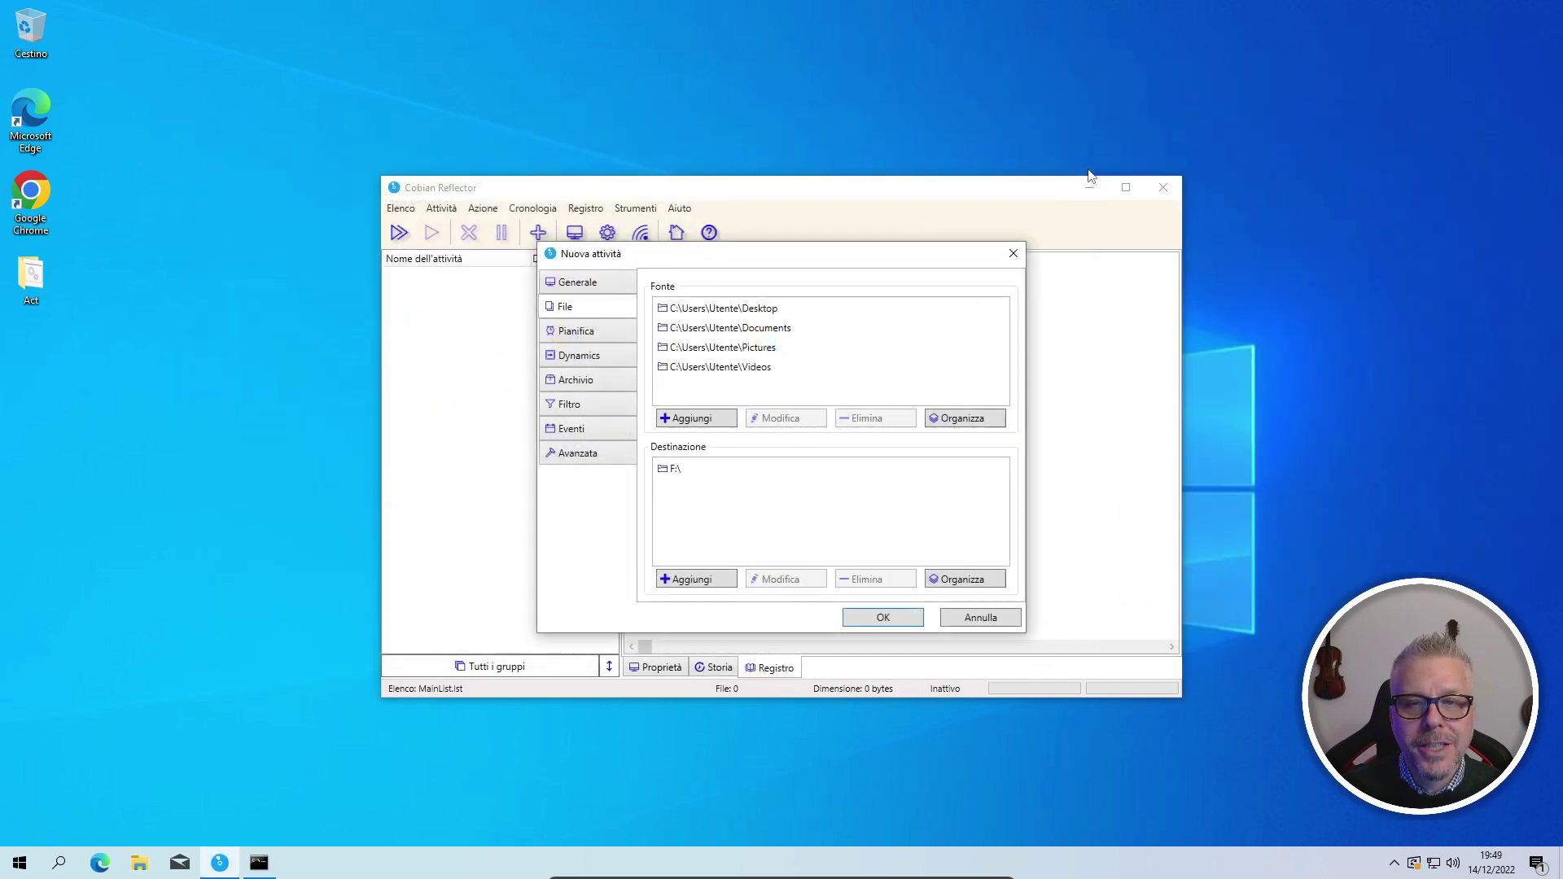
Use the Manuale schedule type, leave the dynamics, archive, filter, event and advanced settings at their defaults, and save the Backup task
{"action": "left_click", "coordinate": [580, 334]}
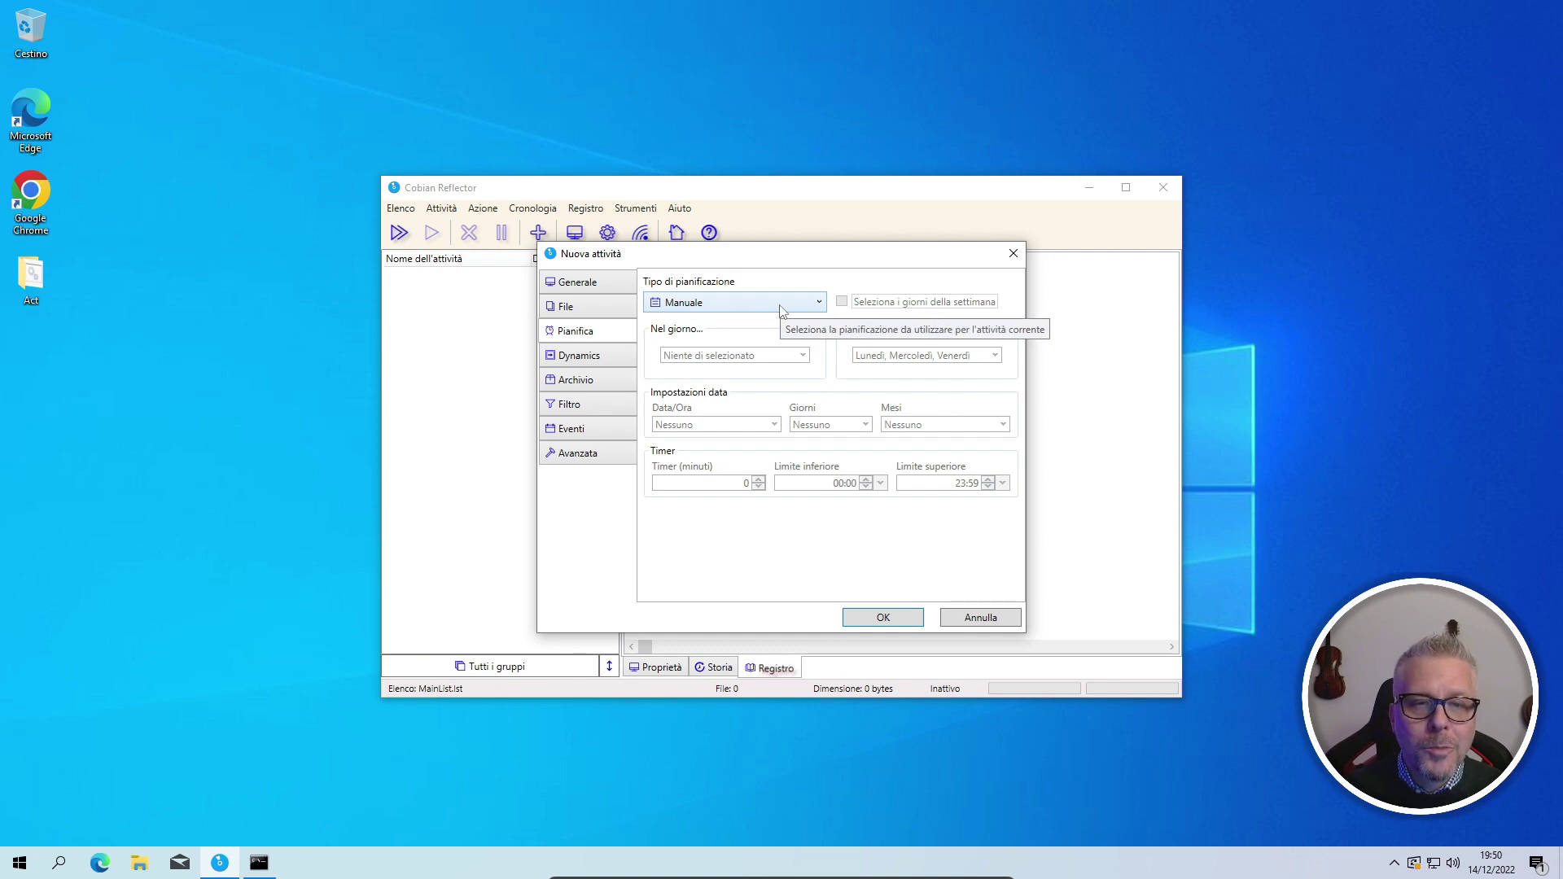
{"action": "left_click", "coordinate": [582, 361]}
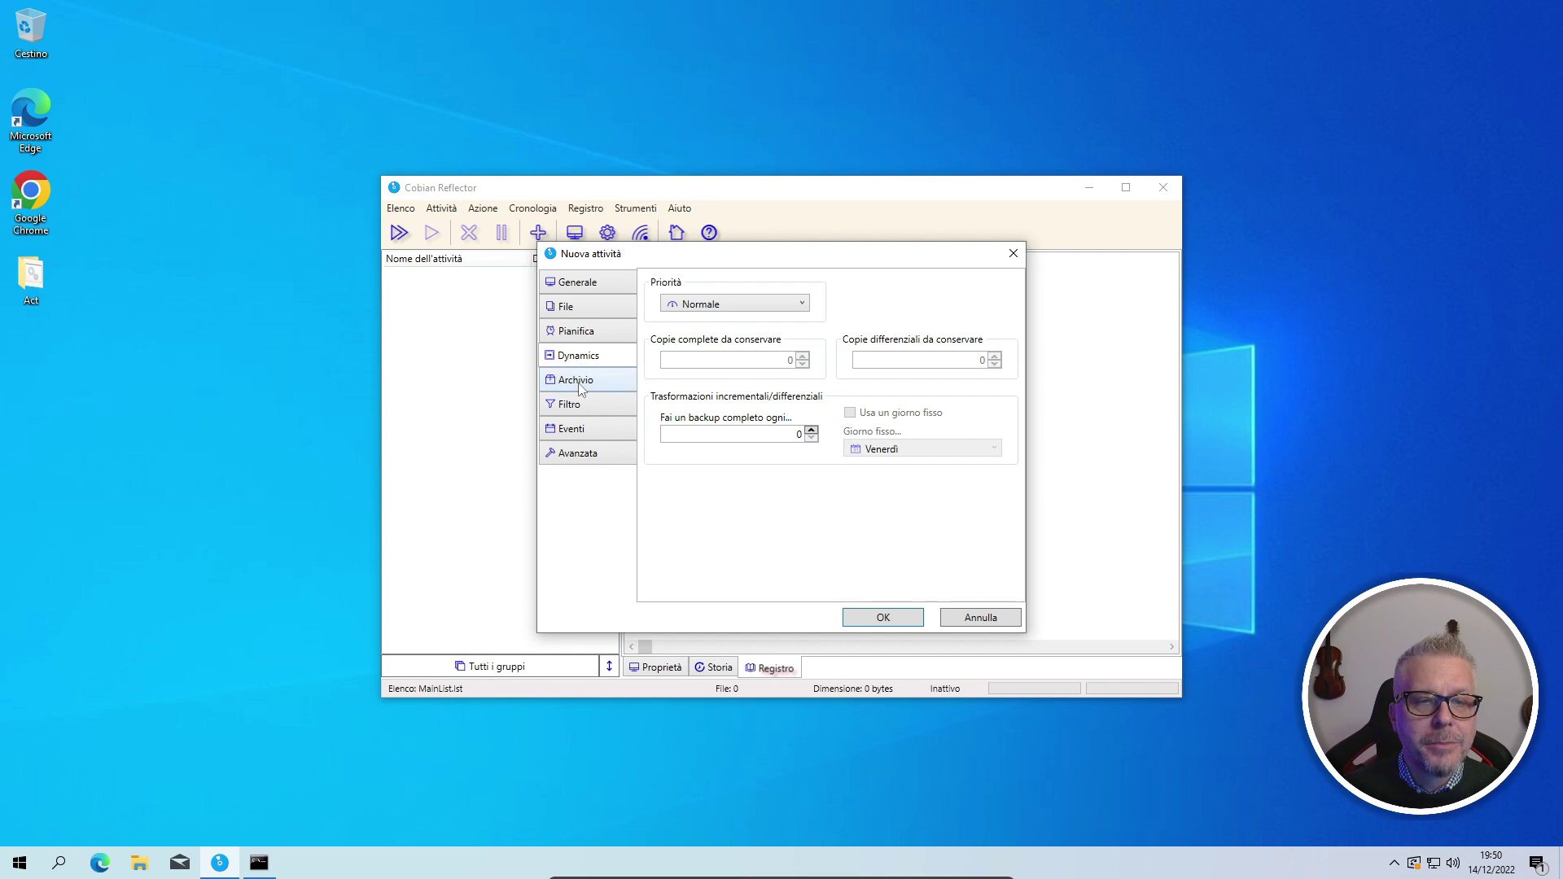
{"action": "left_click", "coordinate": [582, 386]}
{"action": "left_click", "coordinate": [579, 413]}
{"action": "left_click", "coordinate": [577, 433]}
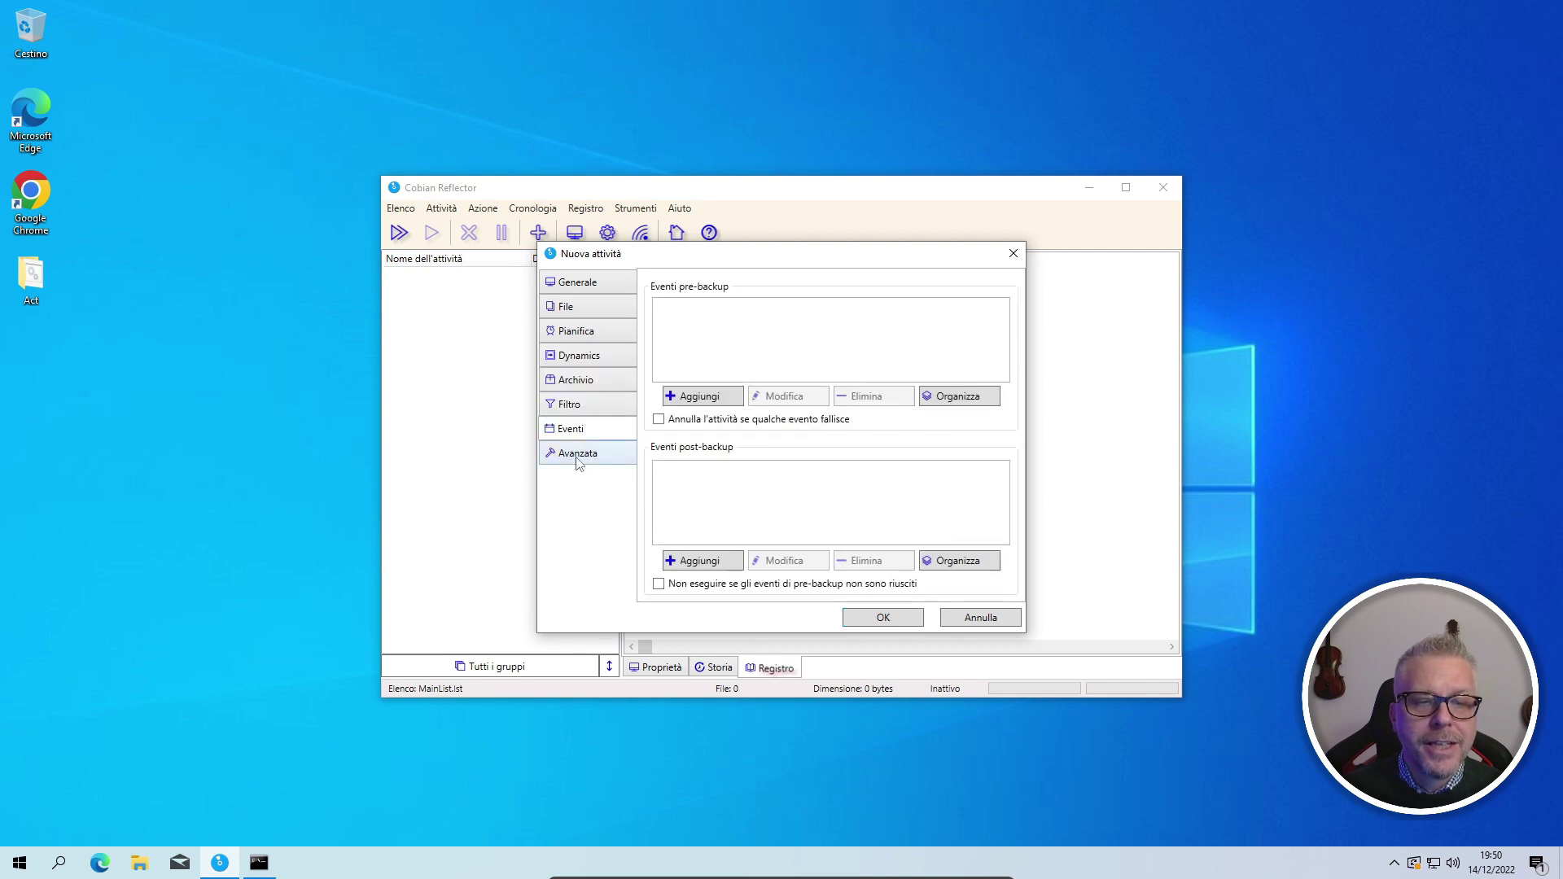
{"action": "left_click", "coordinate": [579, 455]}
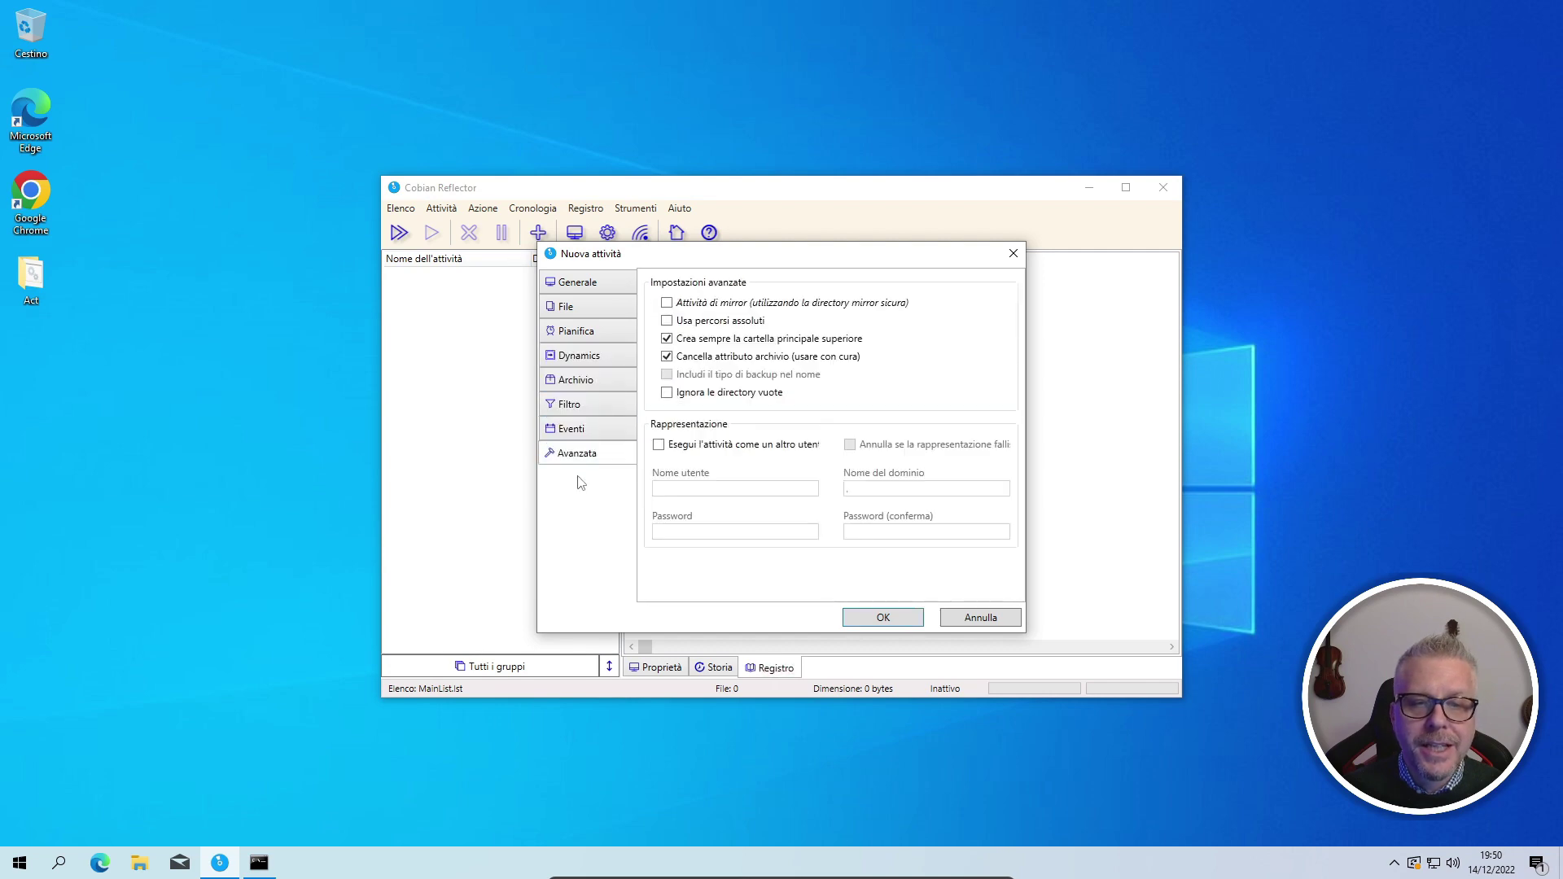
{"action": "left_click", "coordinate": [882, 618]}
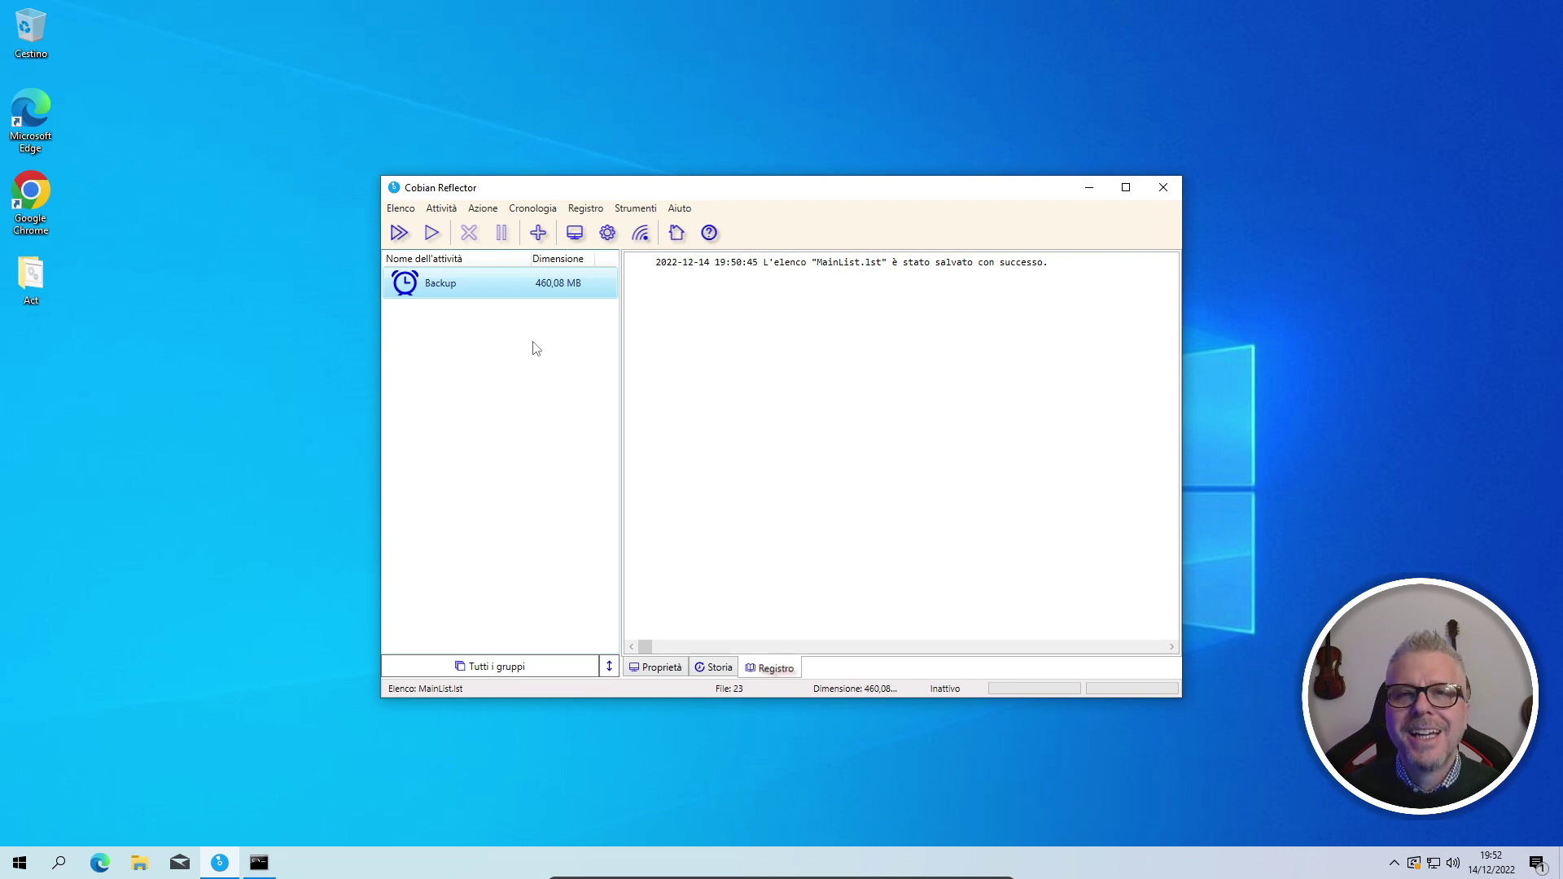
Run the selected Backup task and check the final log entry for the result
{"action": "left_click", "coordinate": [431, 234]}
{"action": "key", "text": "Return"}
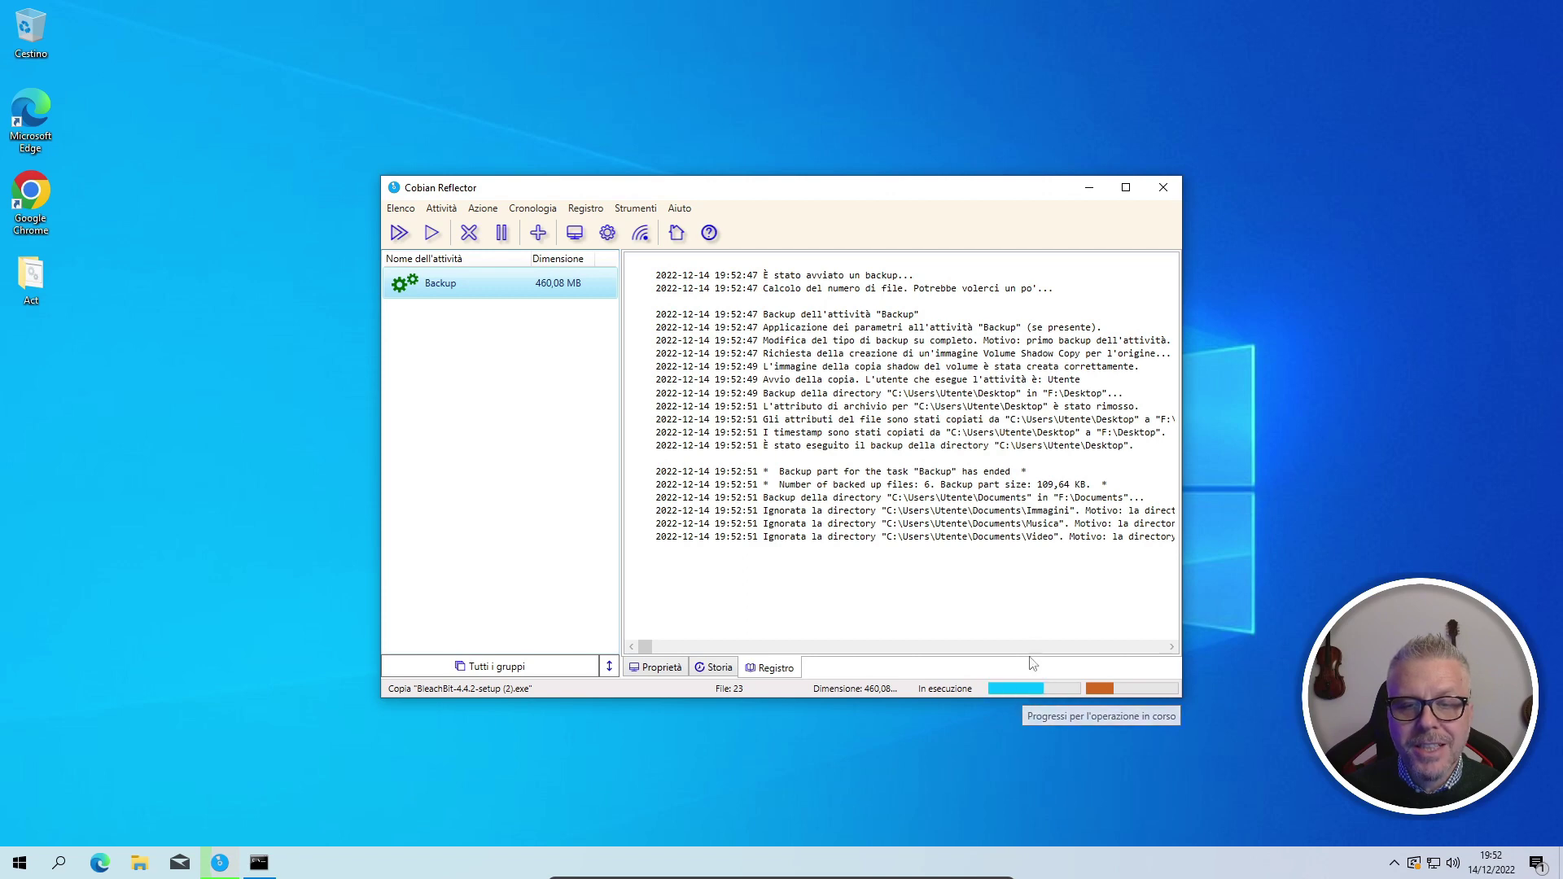
{"action": "left_click_drag", "start_coordinate": [940, 497], "coordinate": [899, 473]}
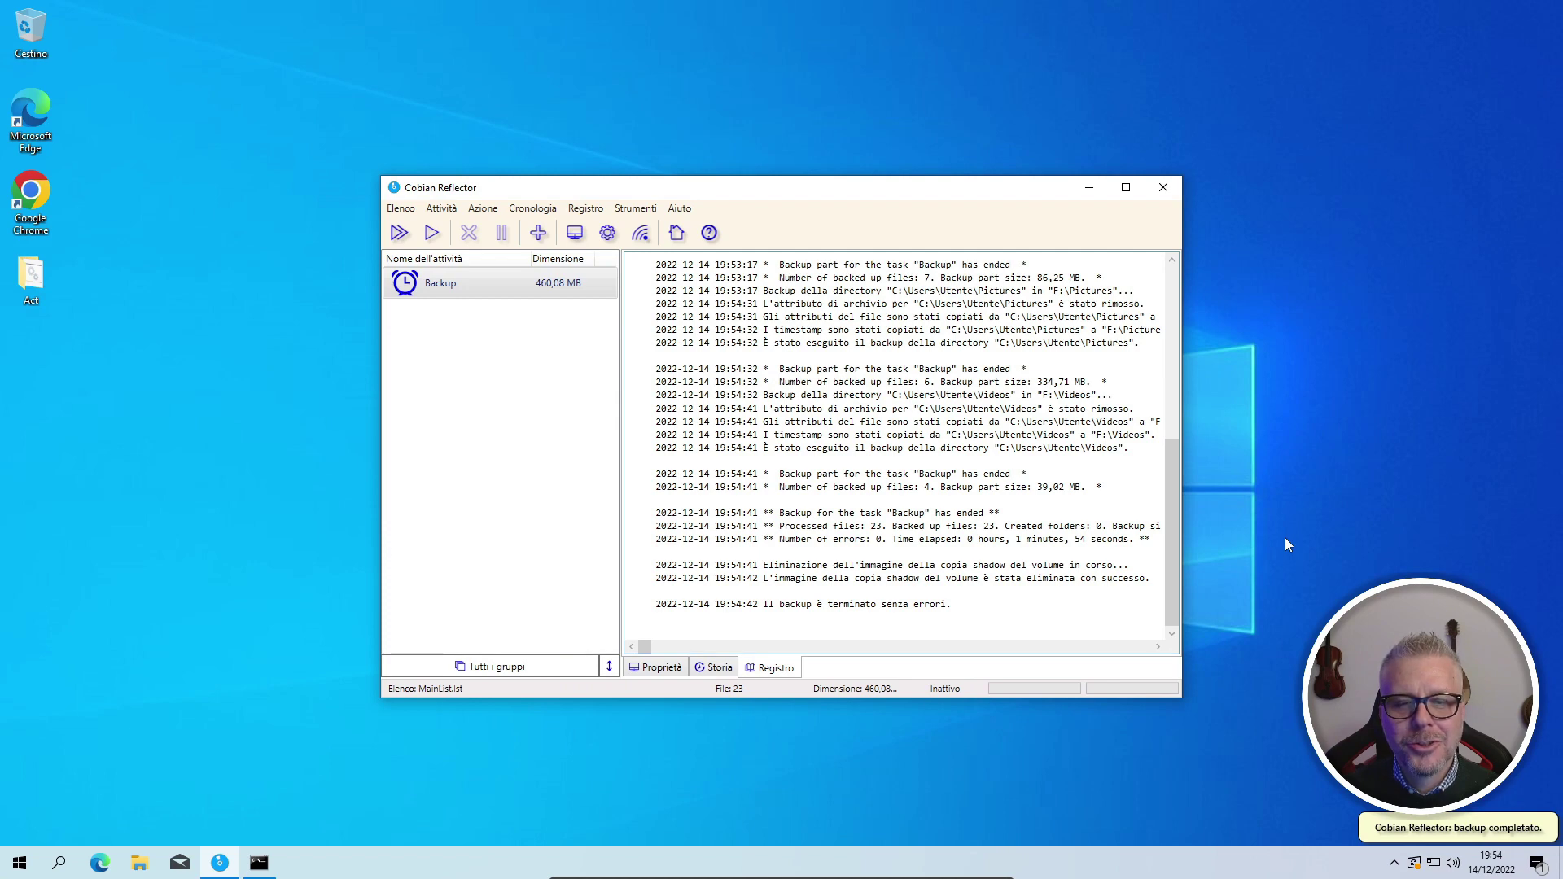
{"action": "left_click_drag", "start_coordinate": [747, 608], "coordinate": [992, 612]}
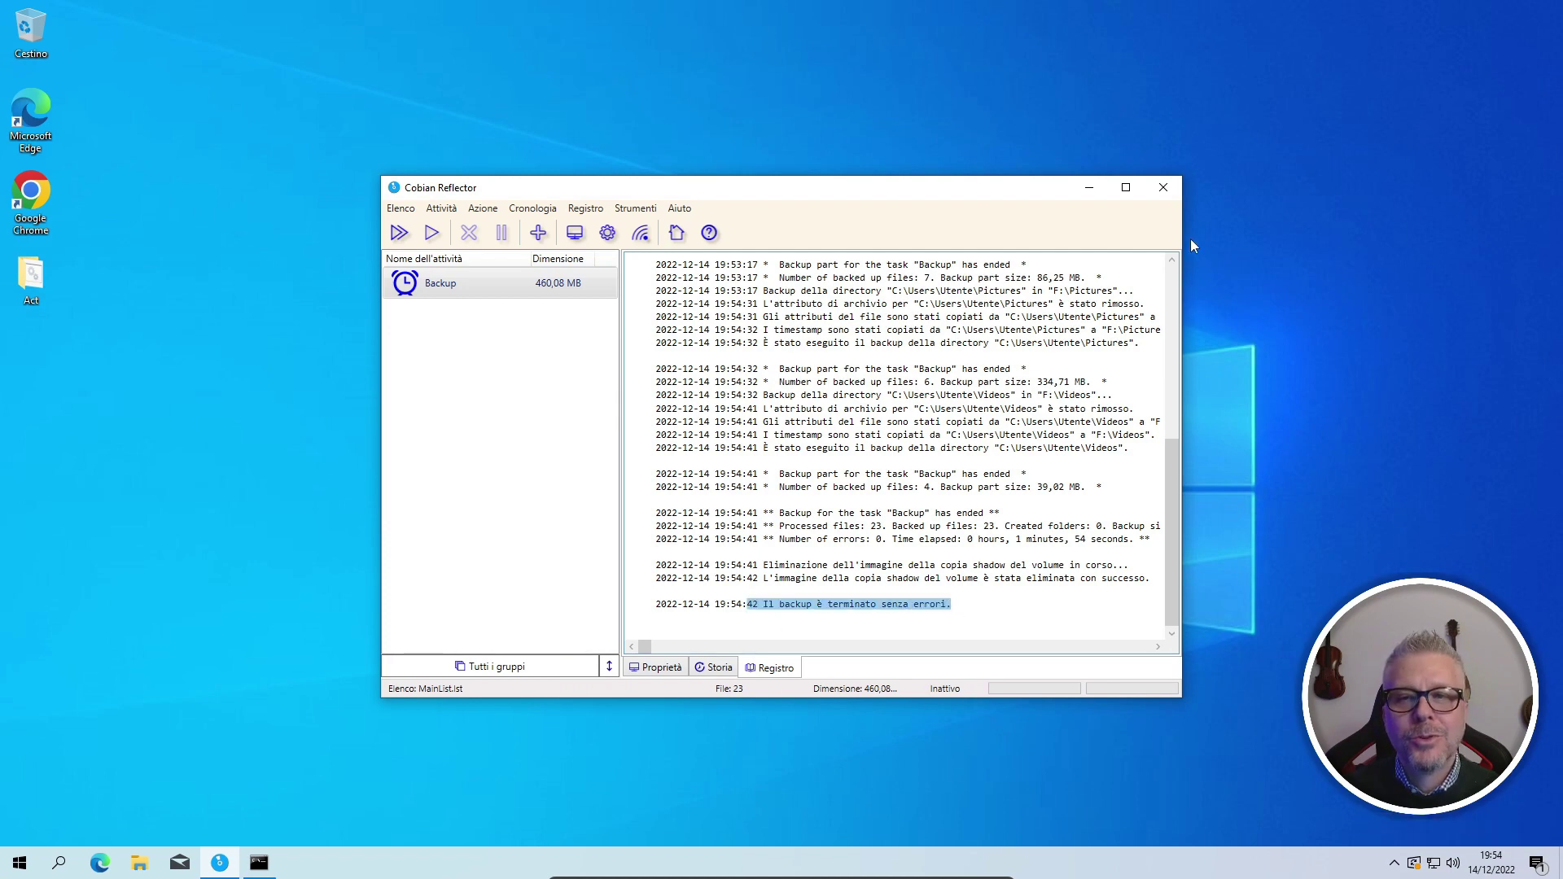
Close the Cobian Reflector window and show the hidden notification-area icons
{"action": "left_click", "coordinate": [1163, 189]}
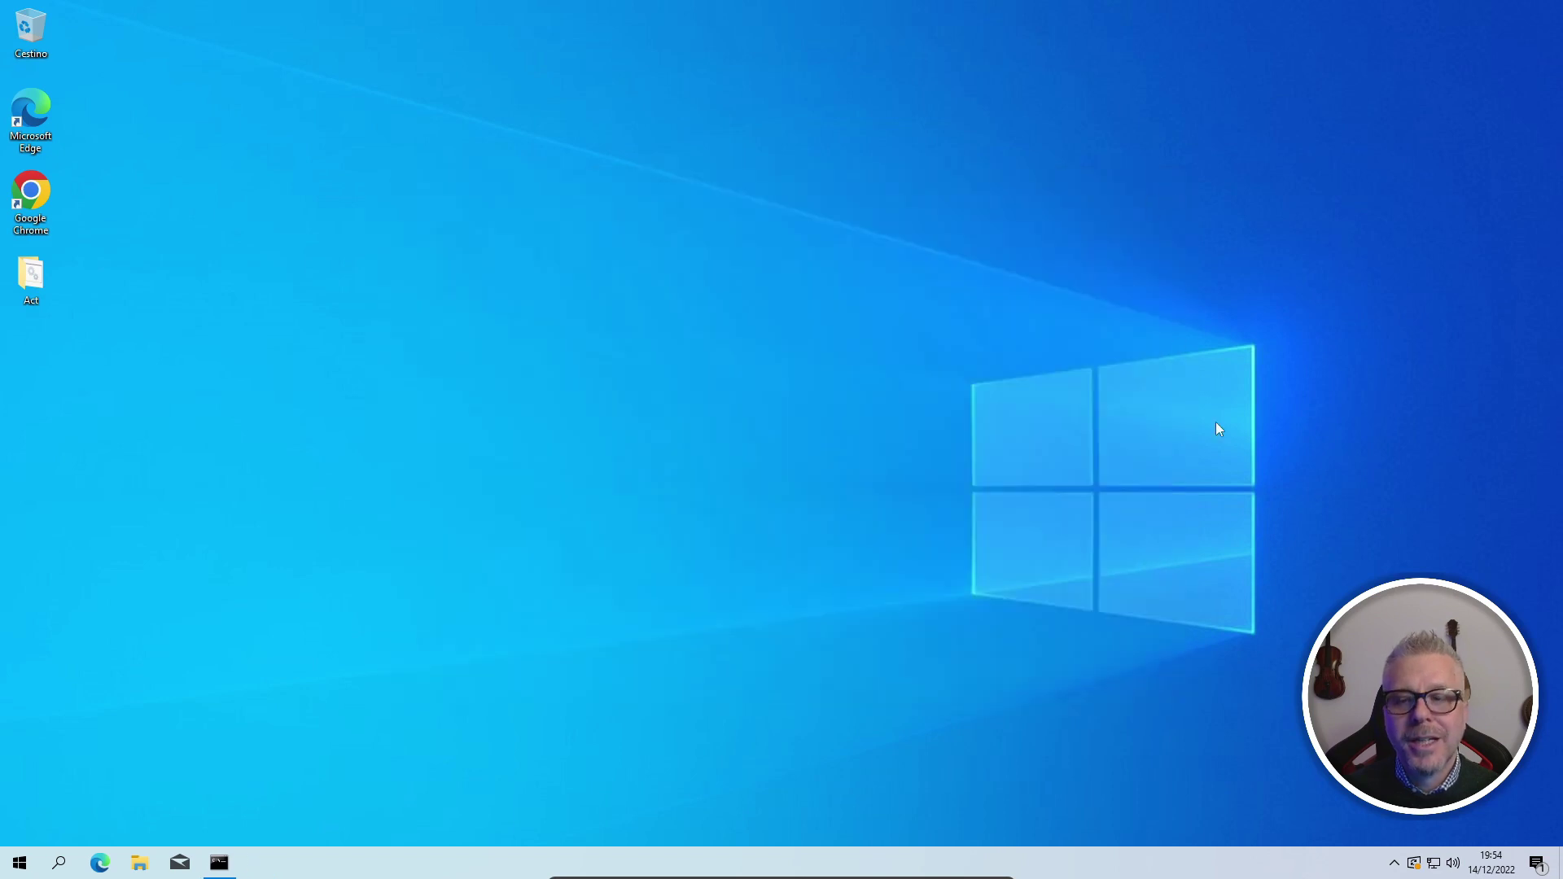
{"action": "left_click", "coordinate": [1395, 866]}
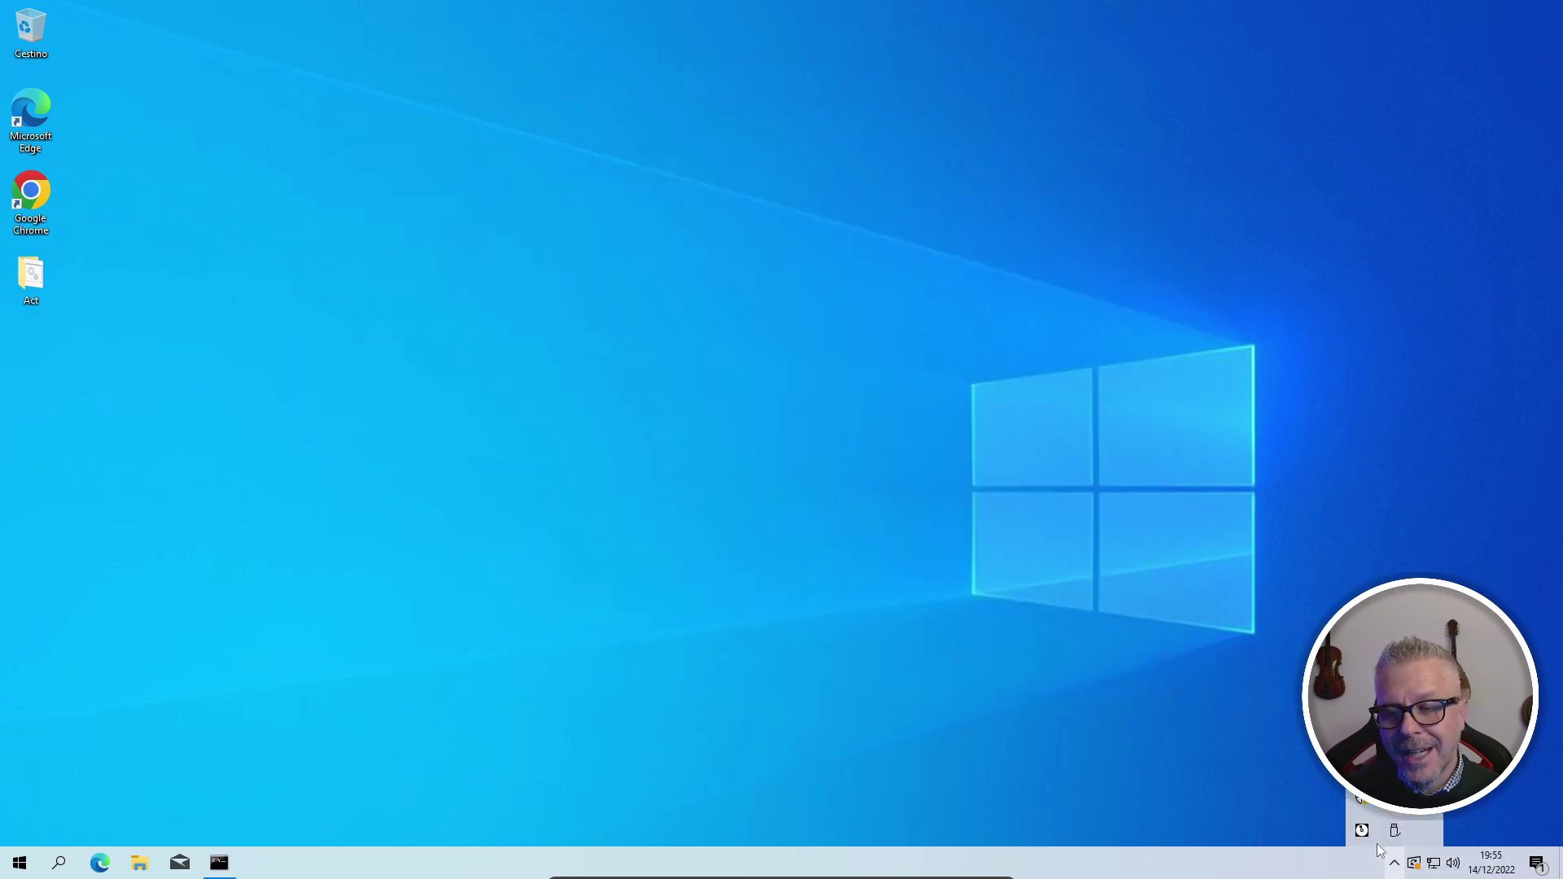